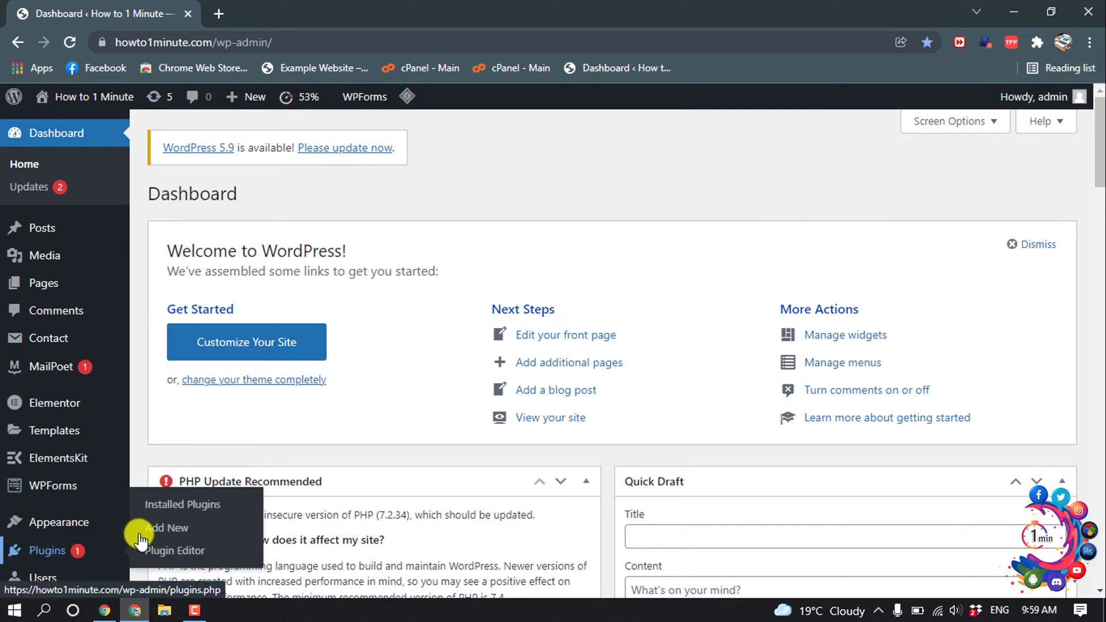
# Search for 'easy social like box', then install and activate the Easy Social Like Box plugin
pyautogui.click(165, 531)
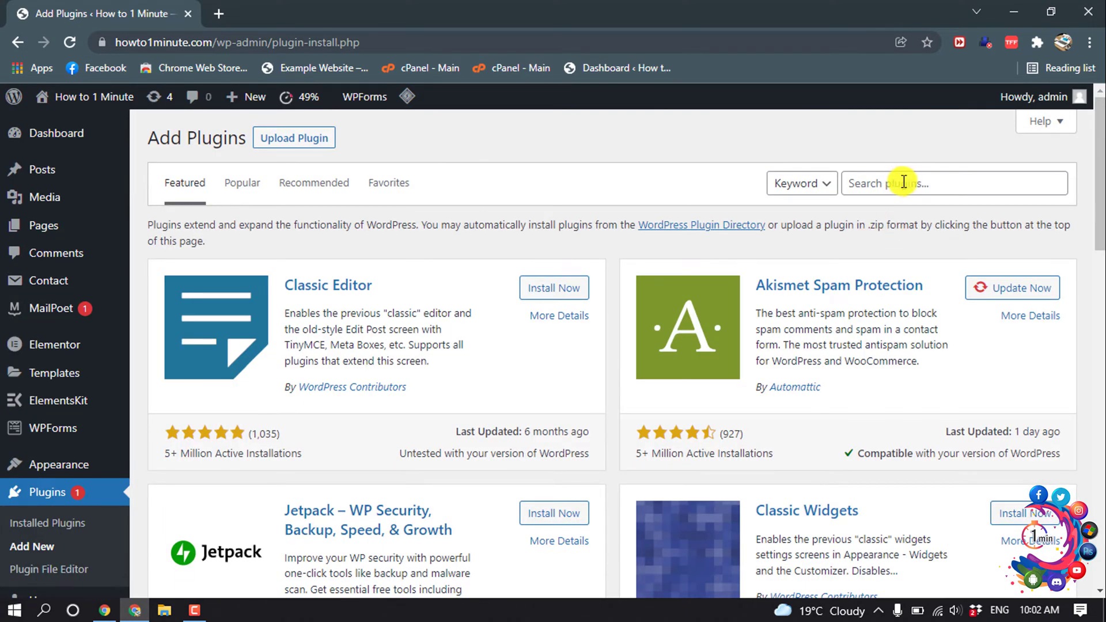
pyautogui.click(902, 183)
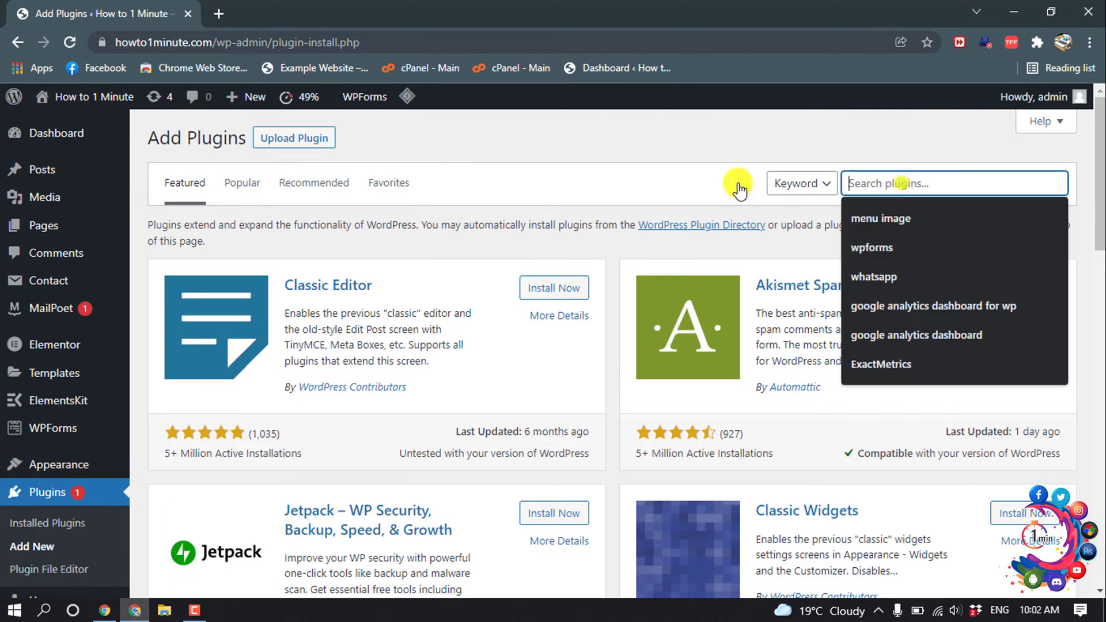
pyautogui.write('e')
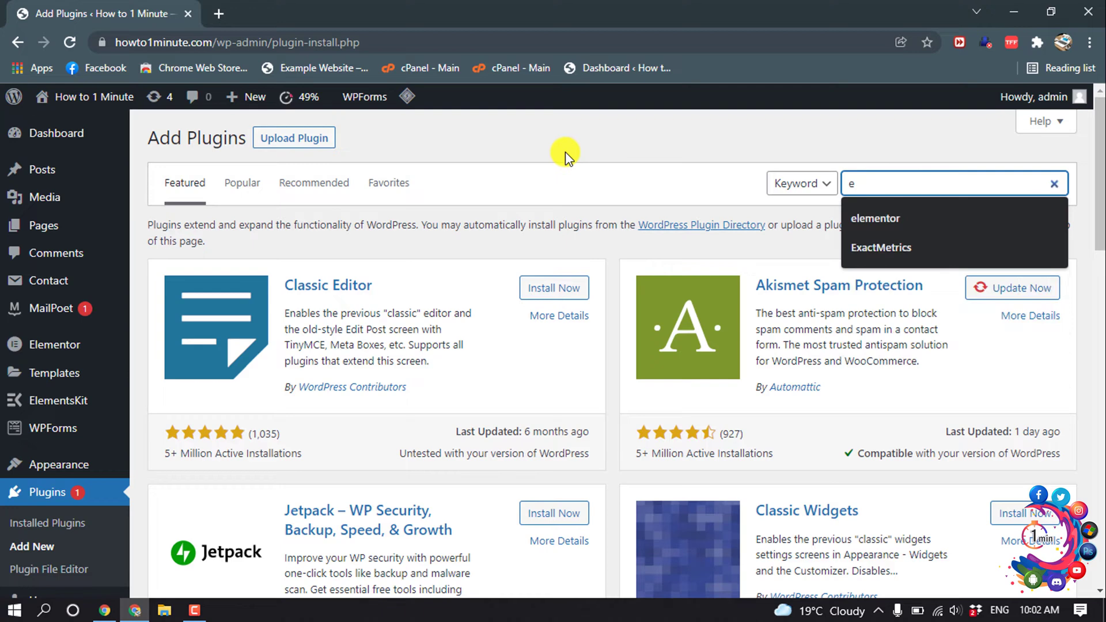
pyautogui.write('asy s')
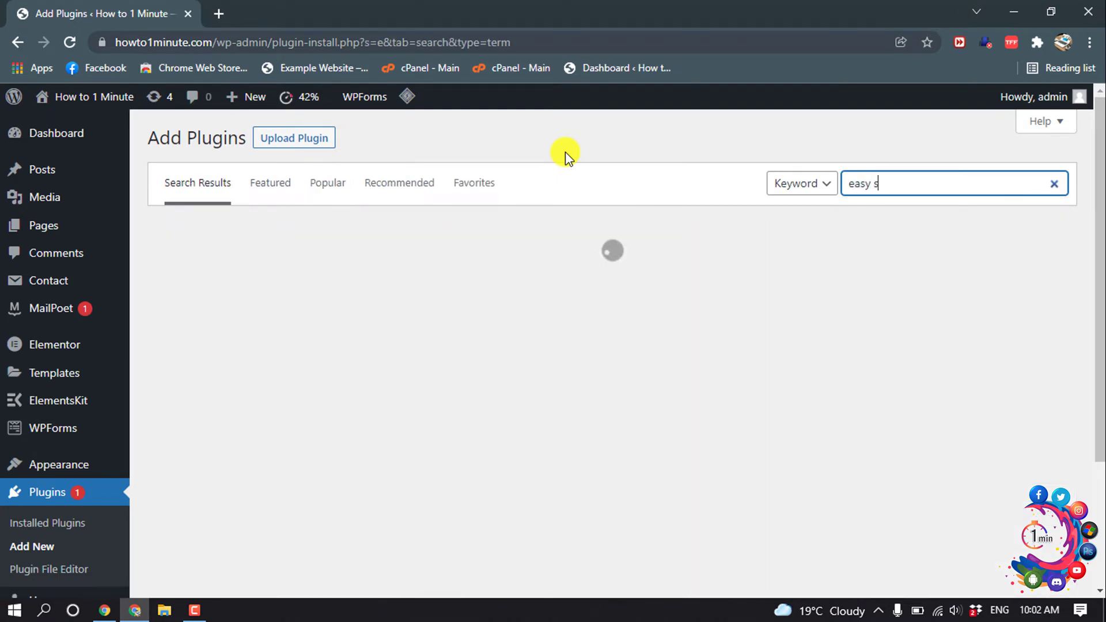
pyautogui.write('ocial like box')
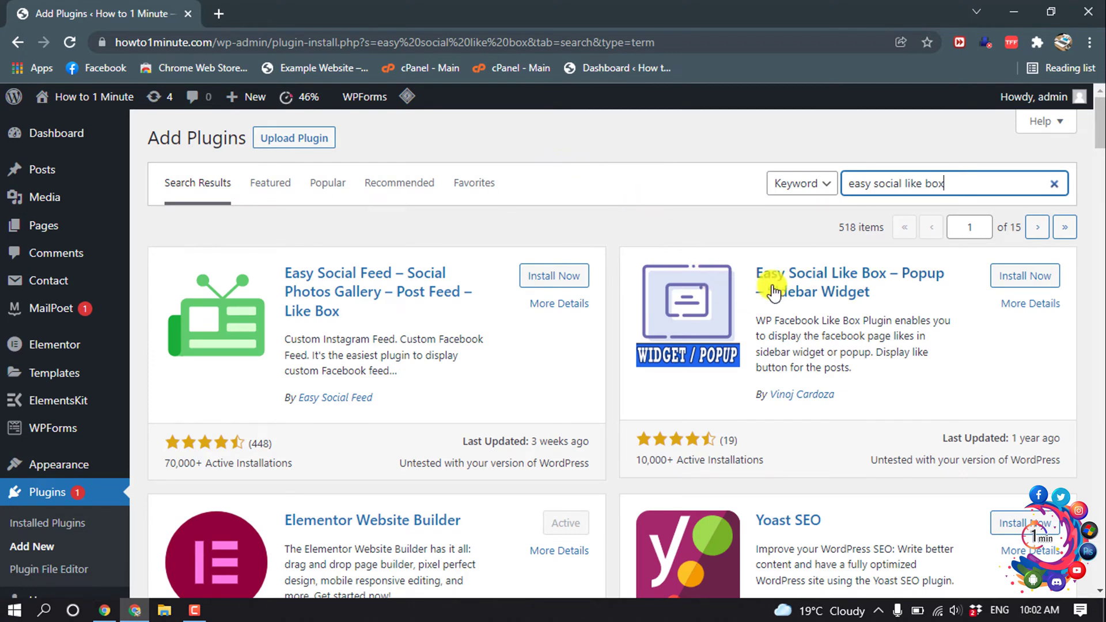
pyautogui.click(1013, 282)
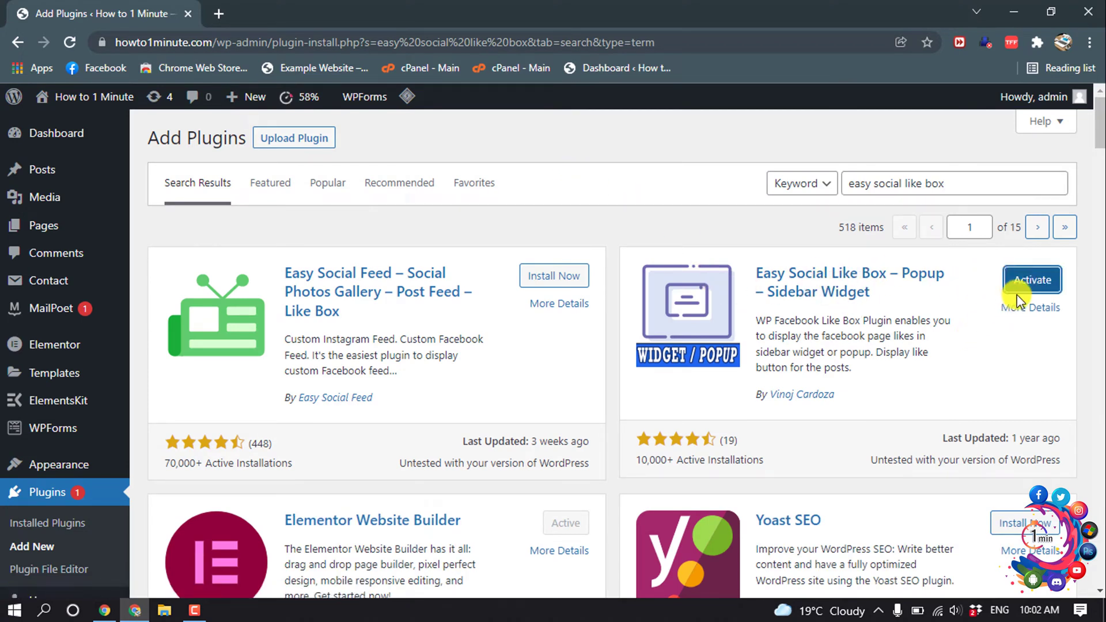
pyautogui.click(1033, 282)
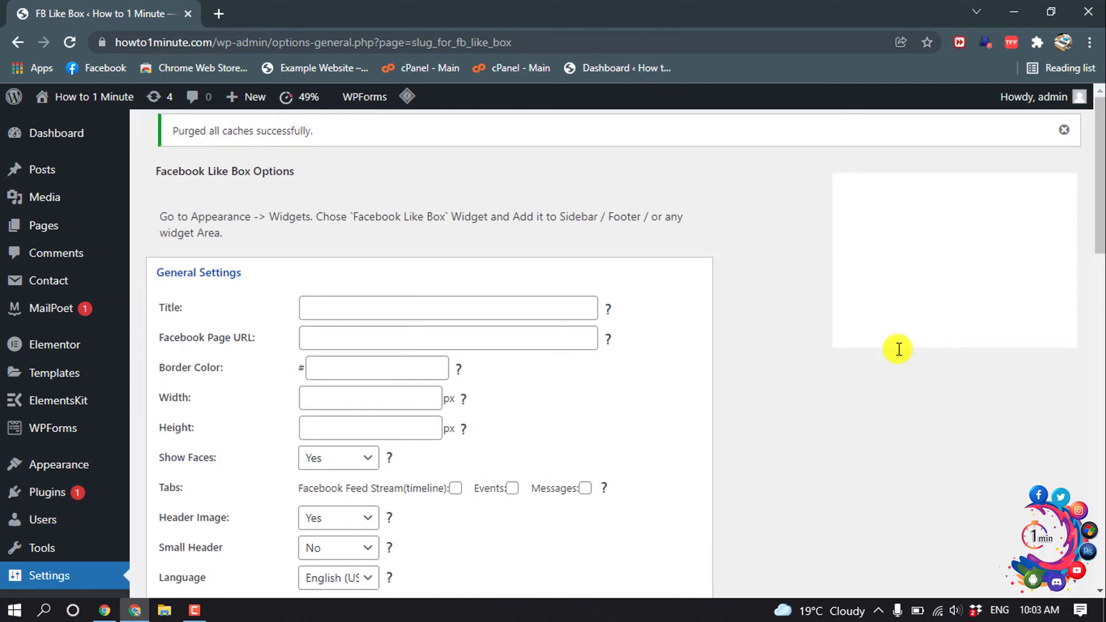
# Go to Settings > FB Like Box and place the cursor in the empty Title field
pyautogui.scroll(-3, 605, 317)
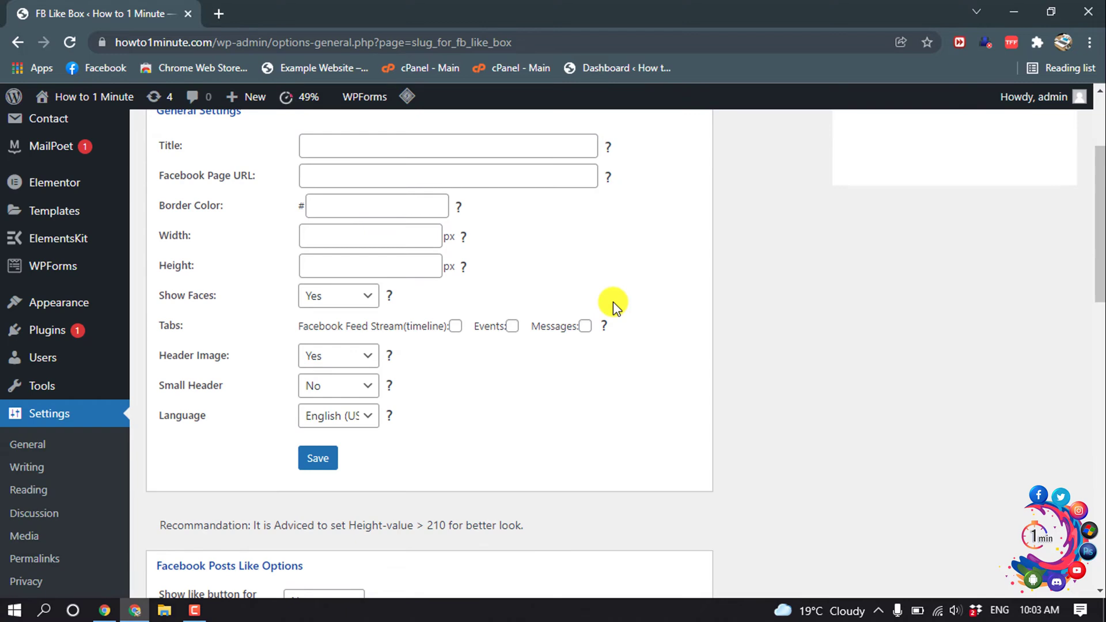
pyautogui.scroll(1, 388, 392)
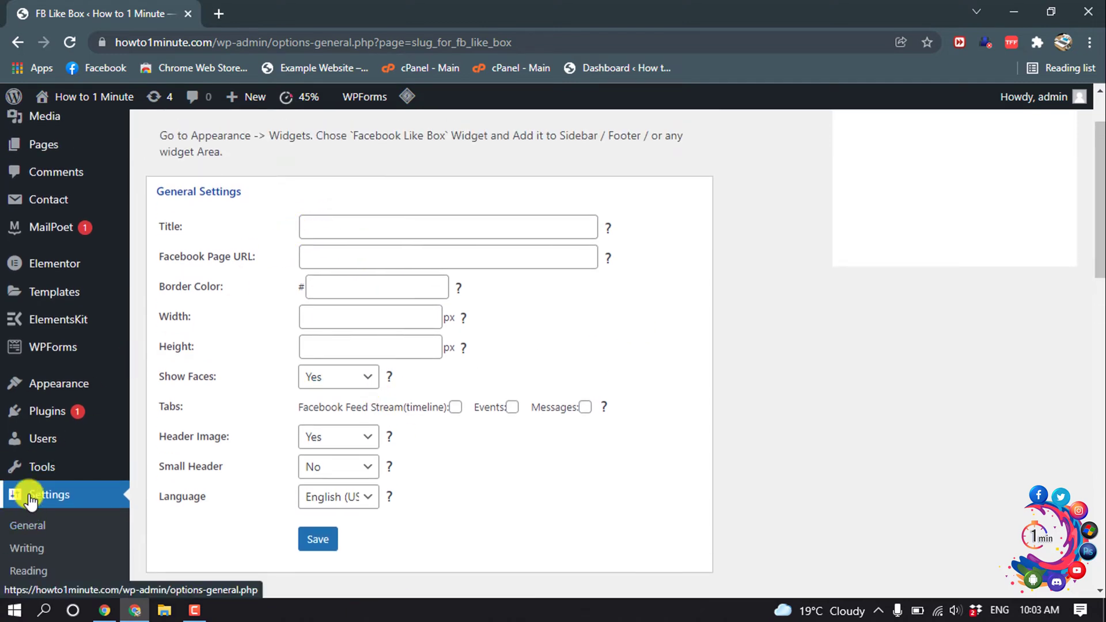
pyautogui.scroll(-4, 30, 502)
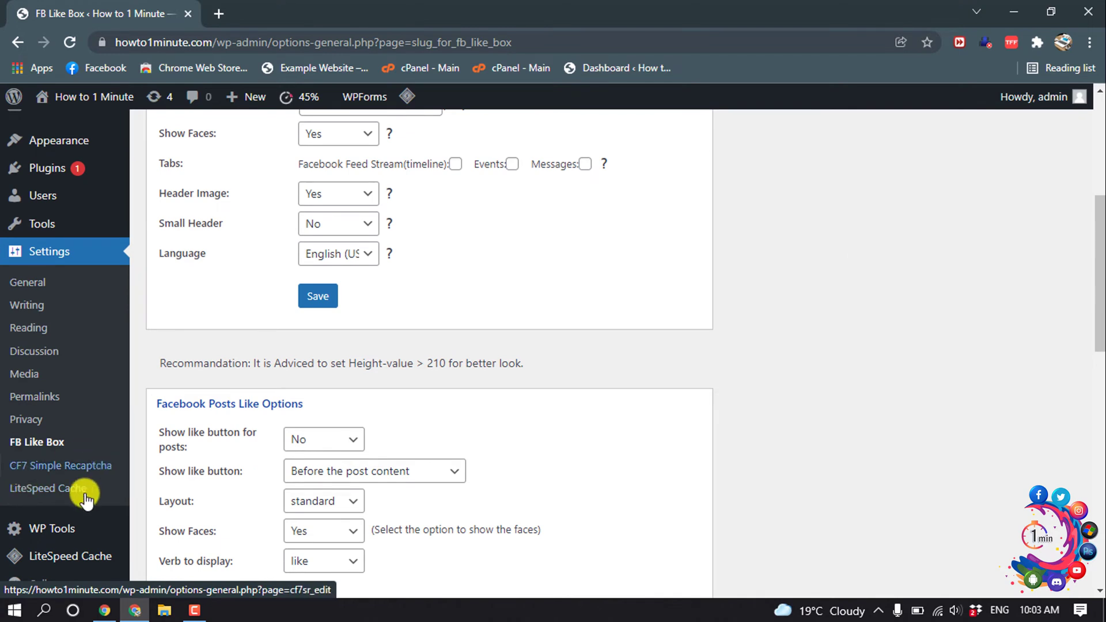
pyautogui.click(36, 444)
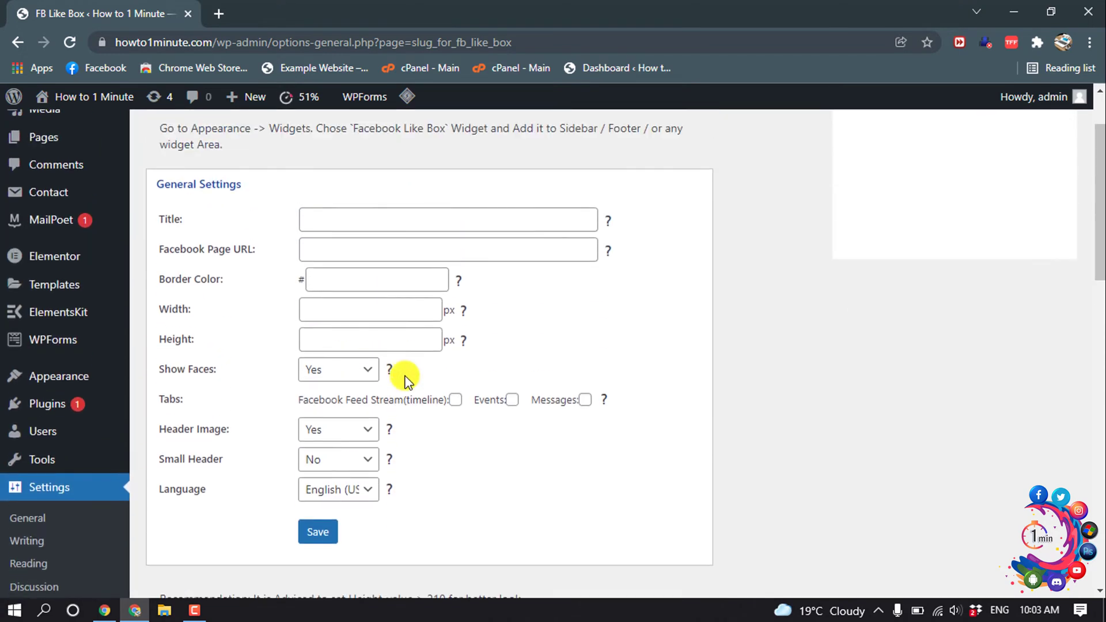
pyautogui.click(326, 311)
pyautogui.write('Life us On Facebook')
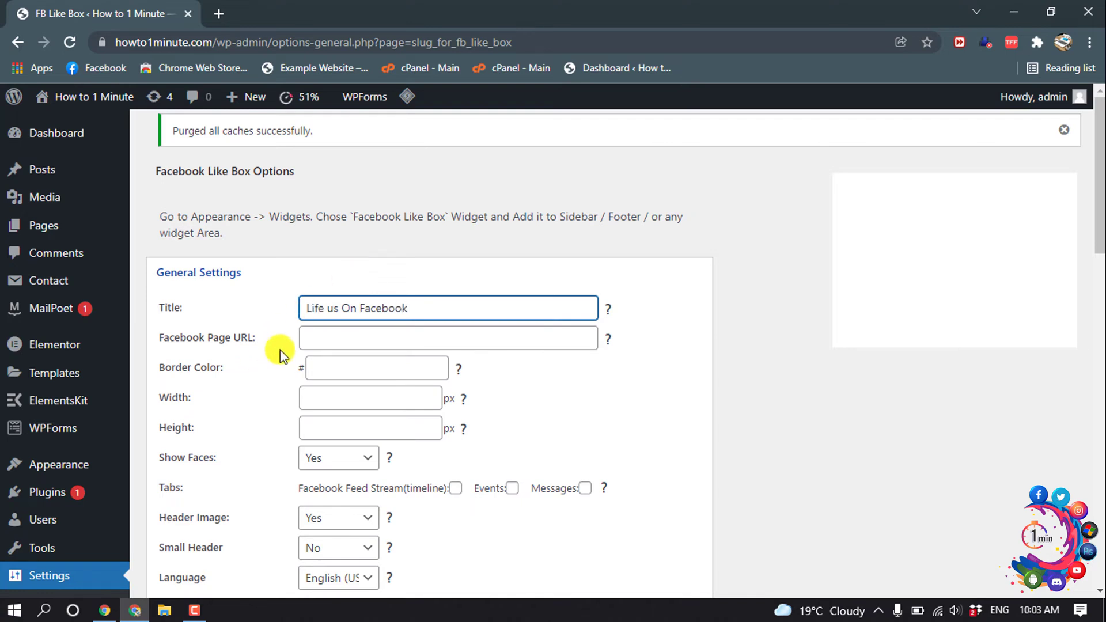
# Paste the Facebook page URL into the like box settings and set the width to 350 px
pyautogui.click(332, 334)
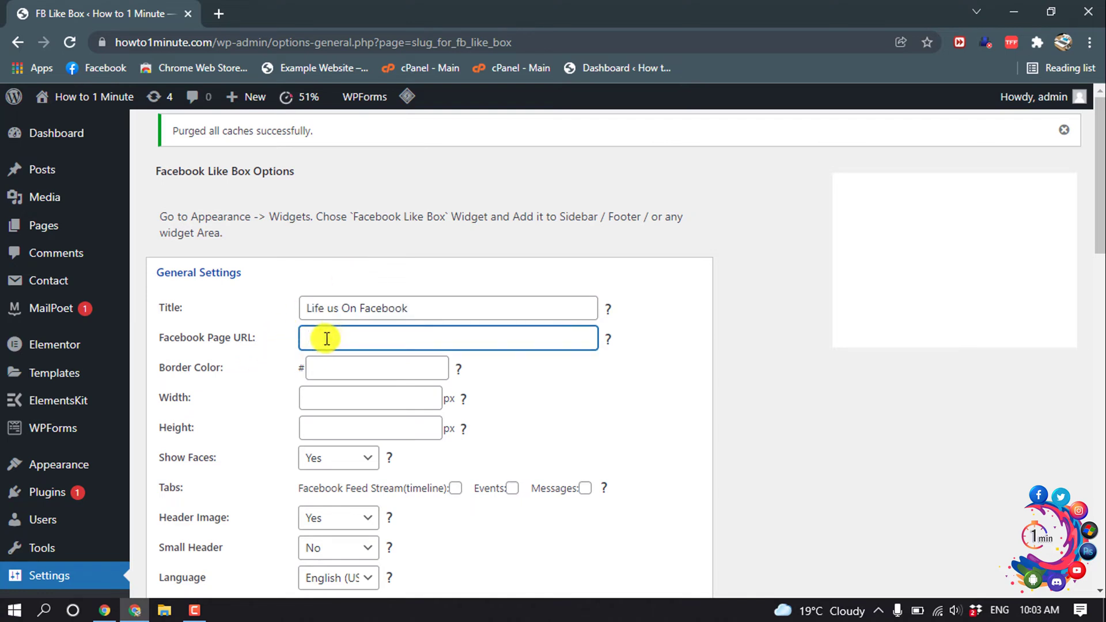
pyautogui.write('https://www.facebook.com/Howto1minute/')
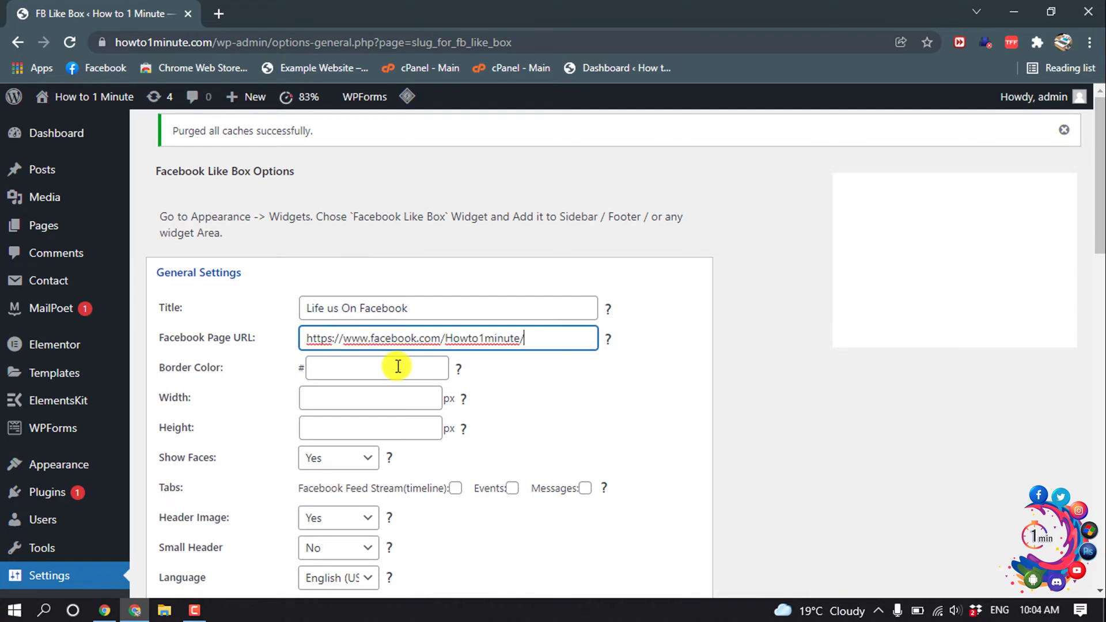
pyautogui.scroll(-2, 438, 426)
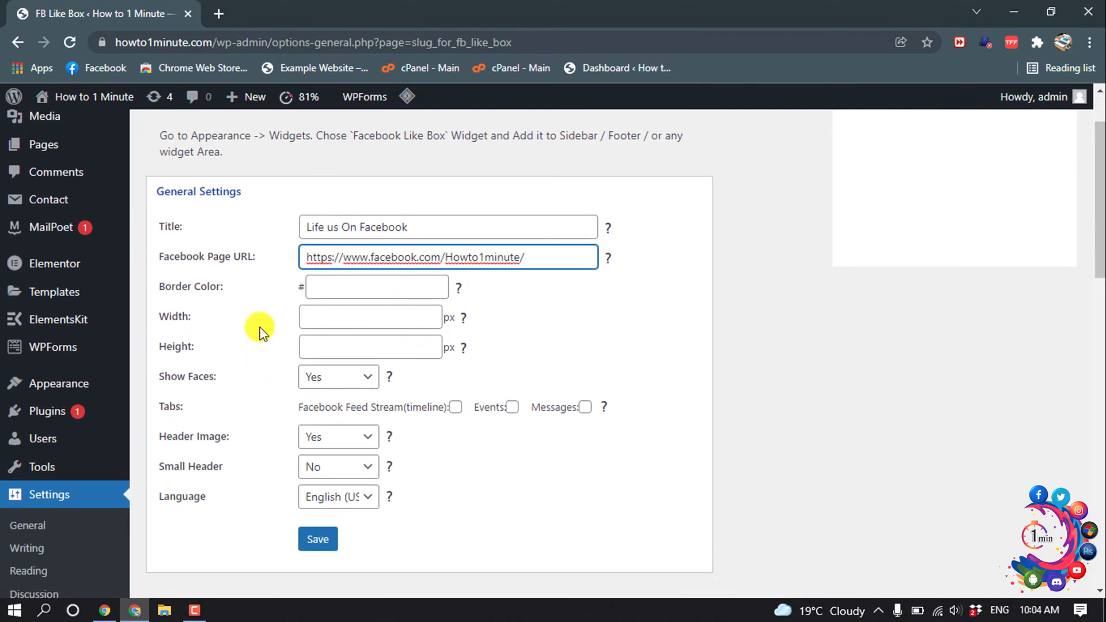
pyautogui.click(352, 280)
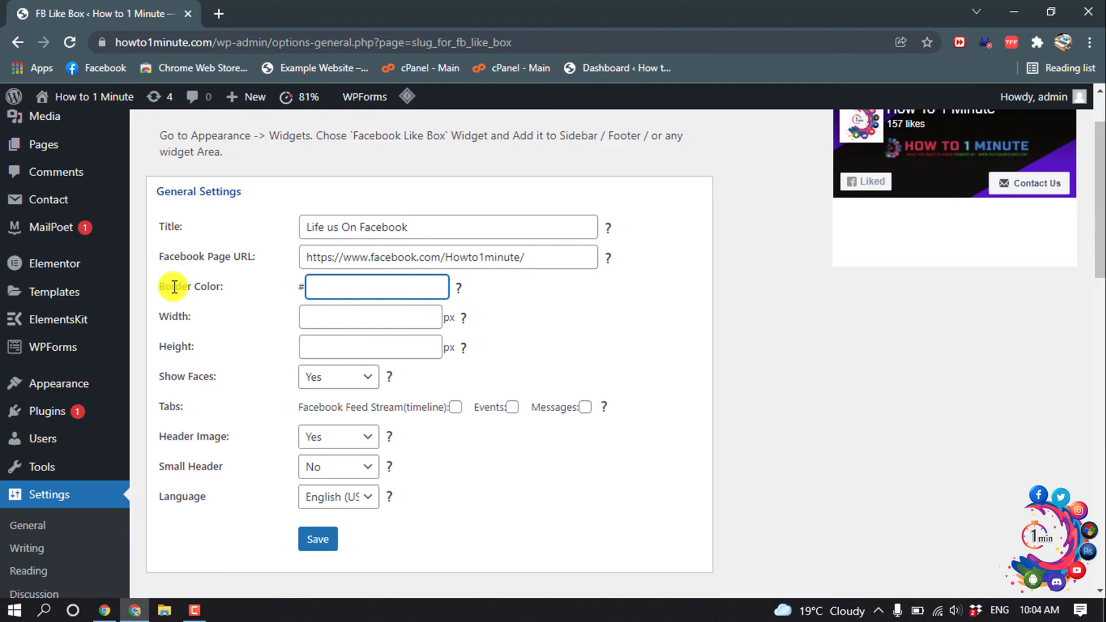
pyautogui.click(357, 322)
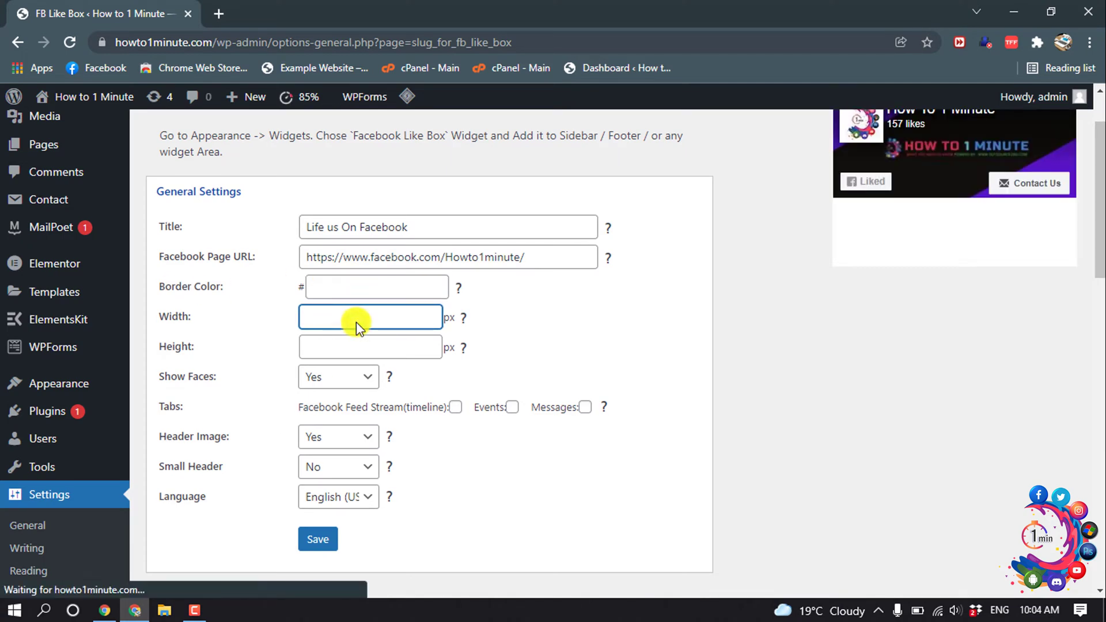
pyautogui.write('3')
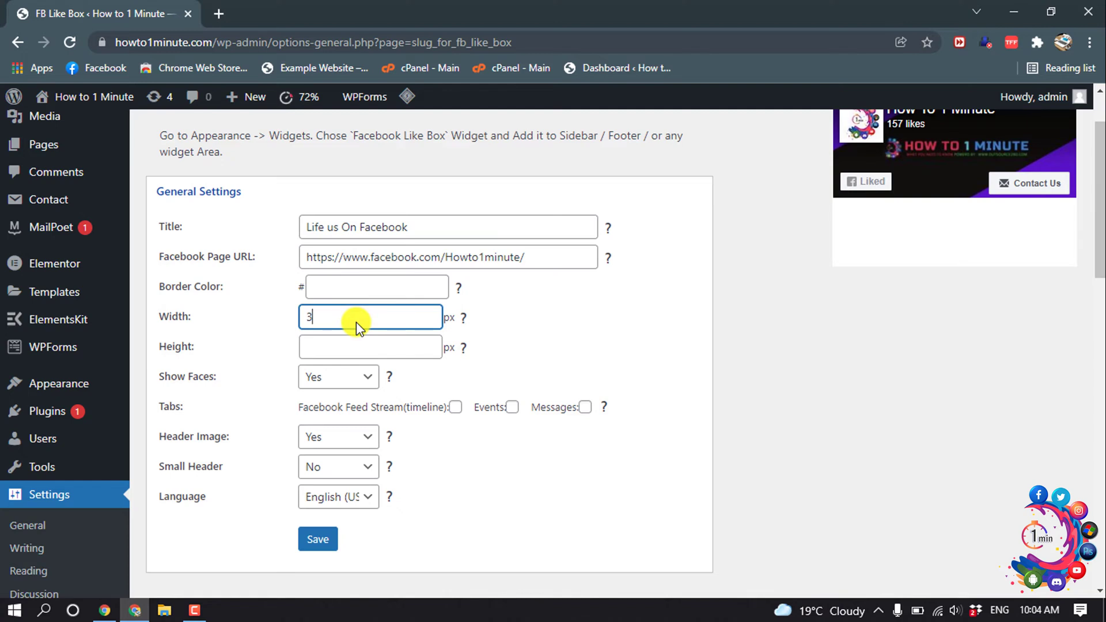
pyautogui.write('50')
pyautogui.click(362, 348)
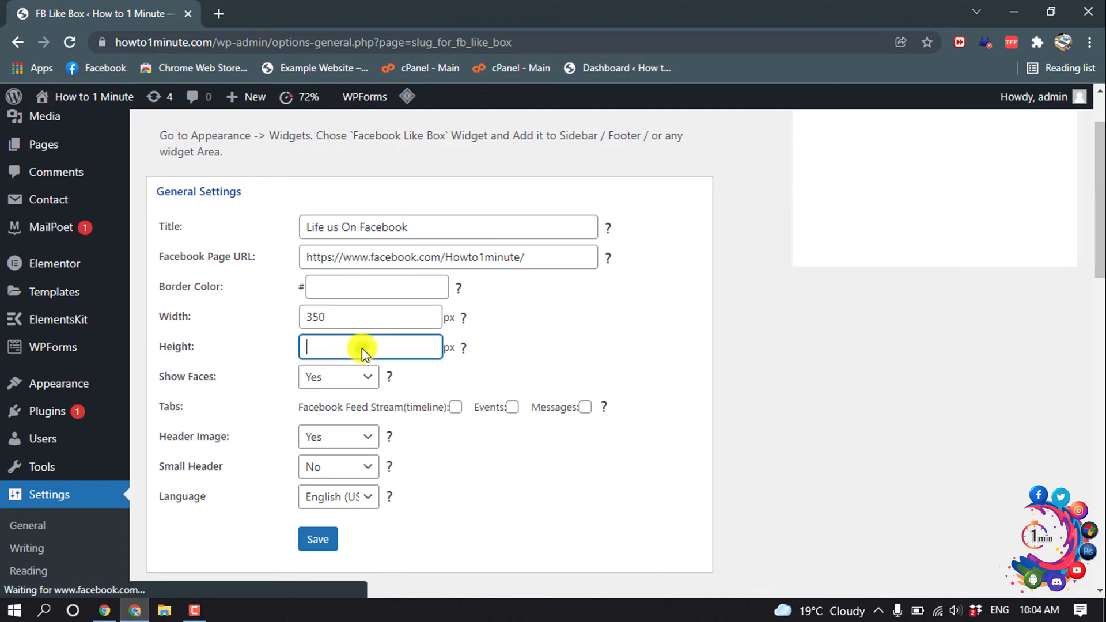
pyautogui.write('350')
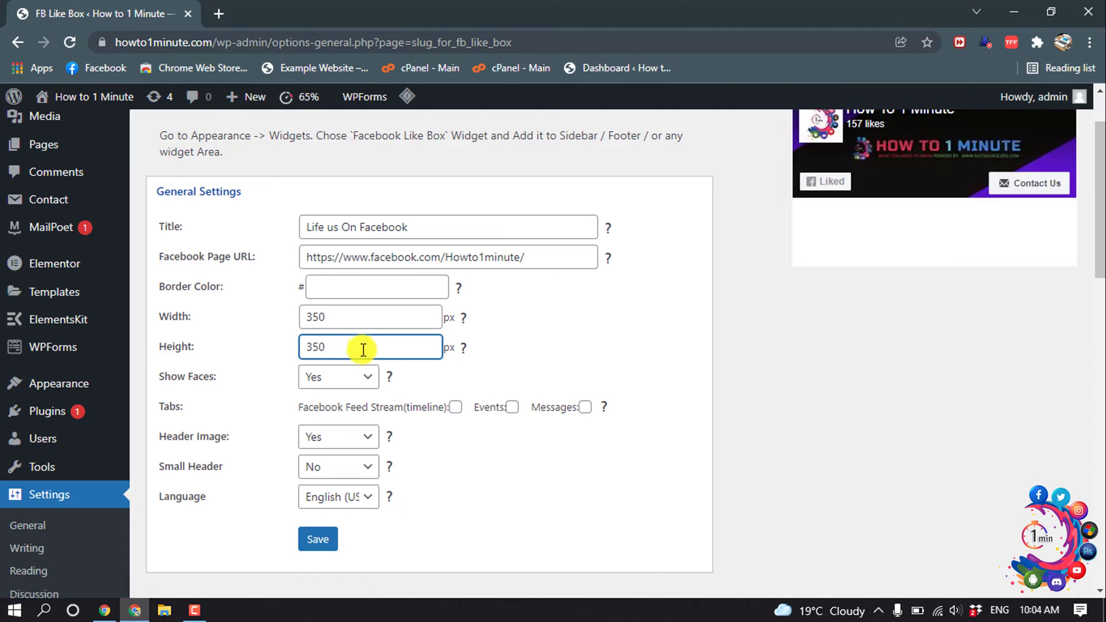
# Commit height 350, keep Show Faces on Yes, and enable the Timeline, Events and Messages tabs
pyautogui.click(361, 403)
pyautogui.click(372, 383)
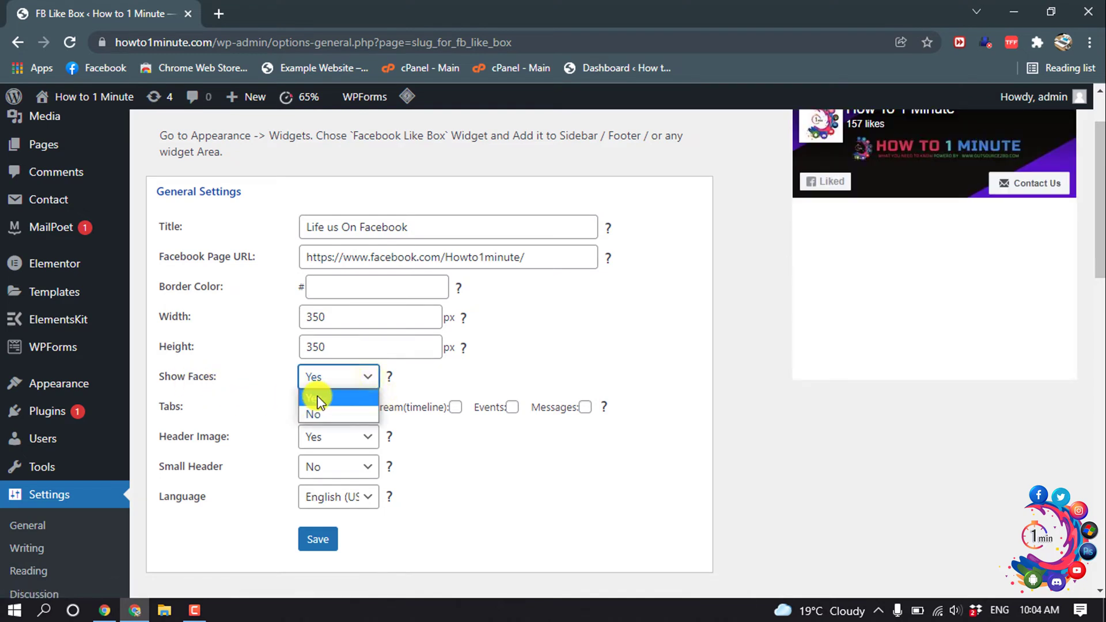
pyautogui.click(316, 395)
pyautogui.scroll(-1, 262, 452)
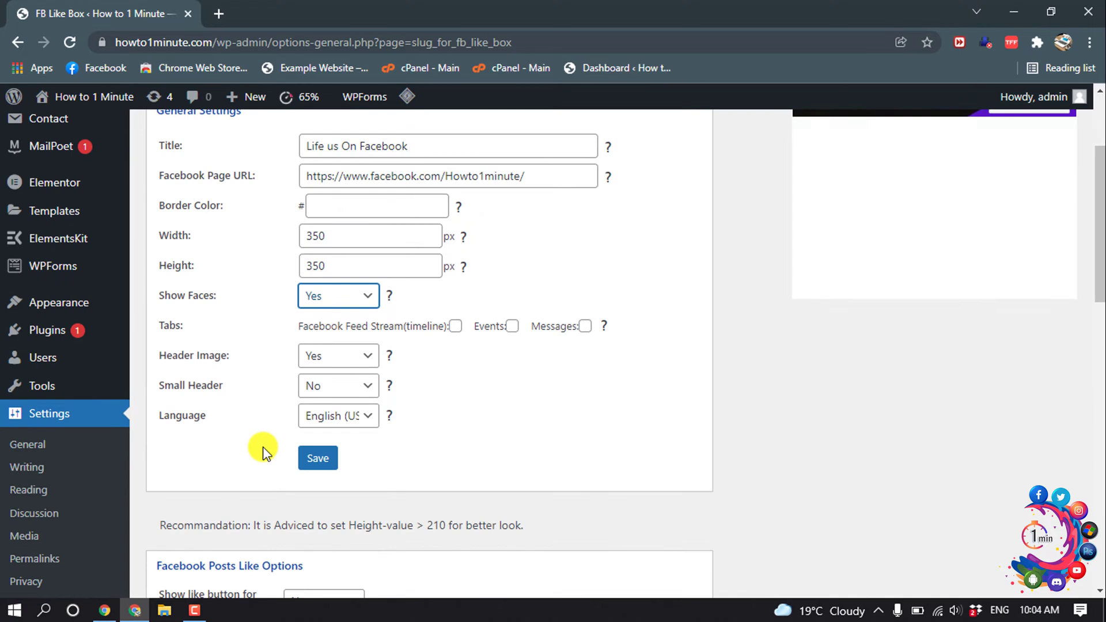
pyautogui.click(456, 326)
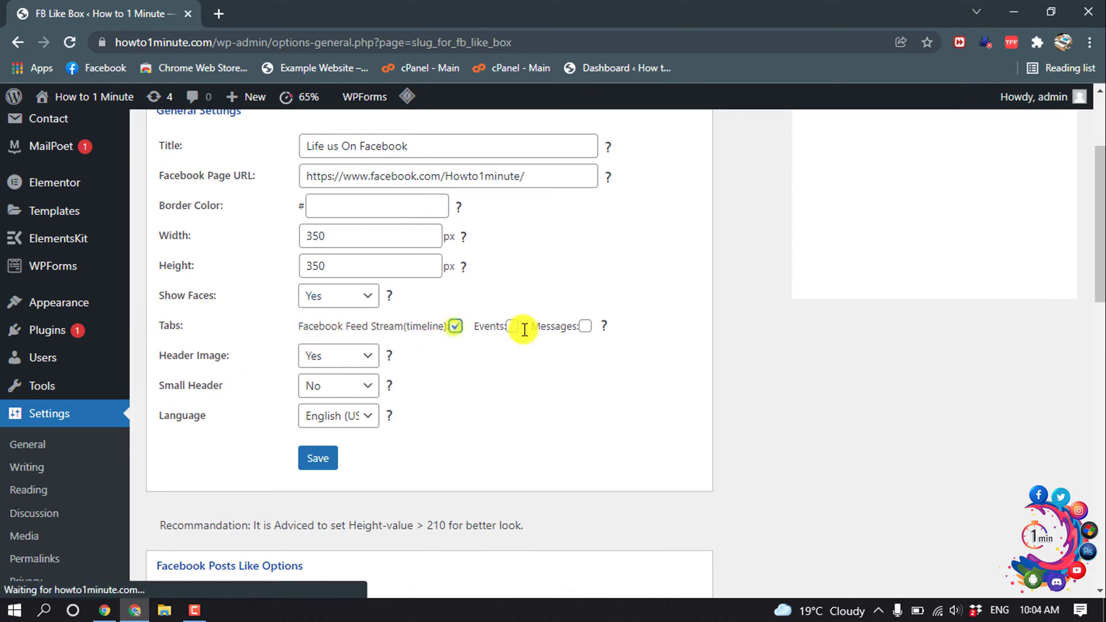
pyautogui.click(512, 327)
pyautogui.click(585, 326)
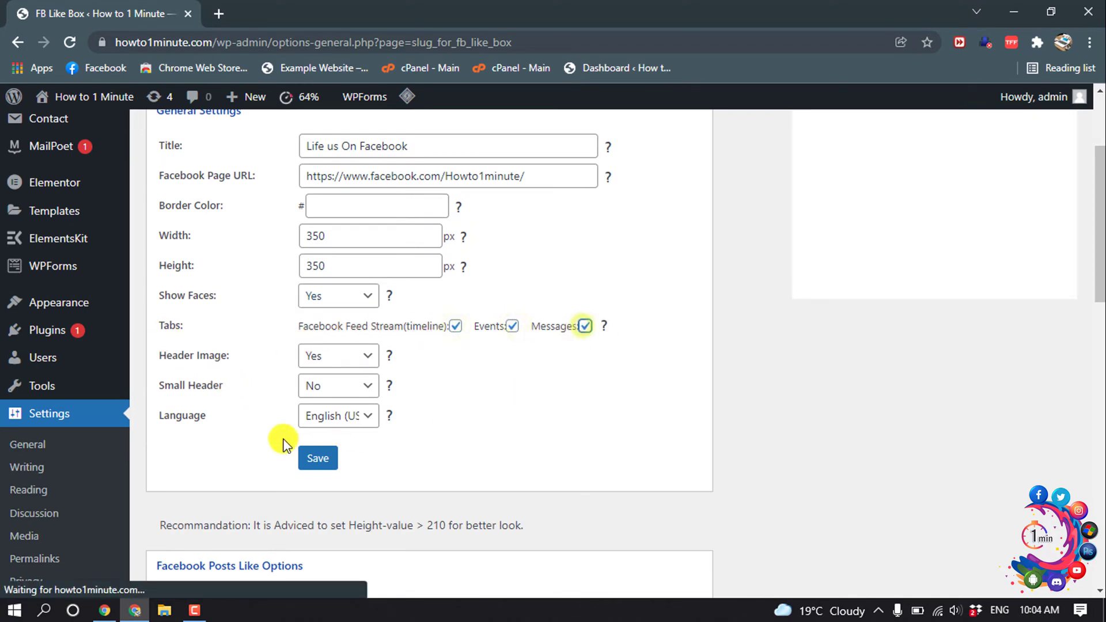
# Keep the header image on and the small header off, then save the settings
pyautogui.click(345, 348)
pyautogui.click(323, 378)
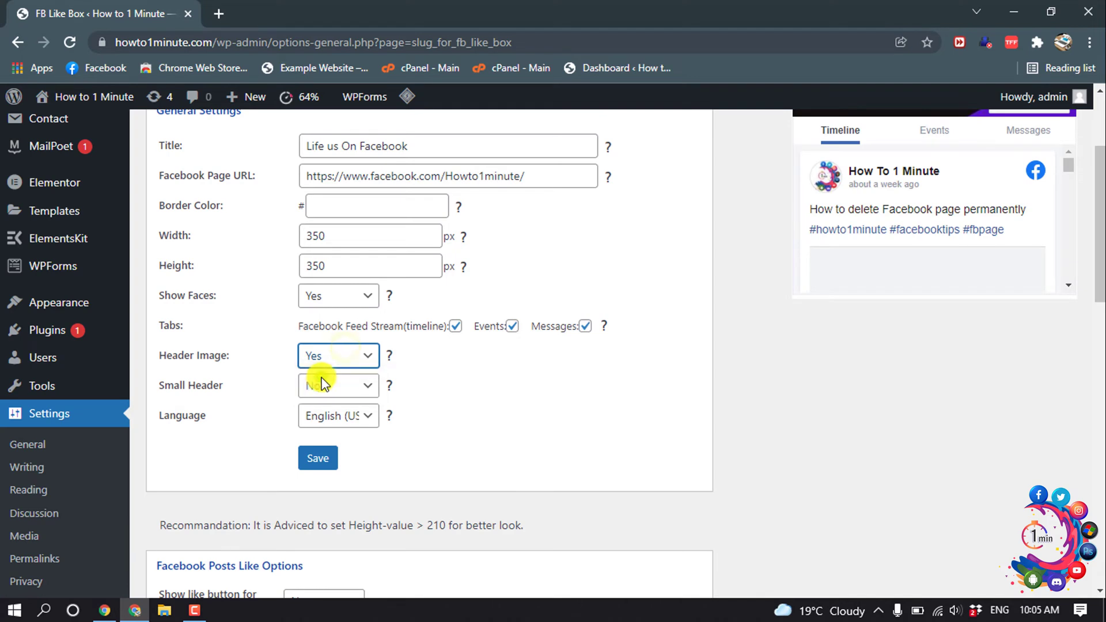
pyautogui.click(345, 385)
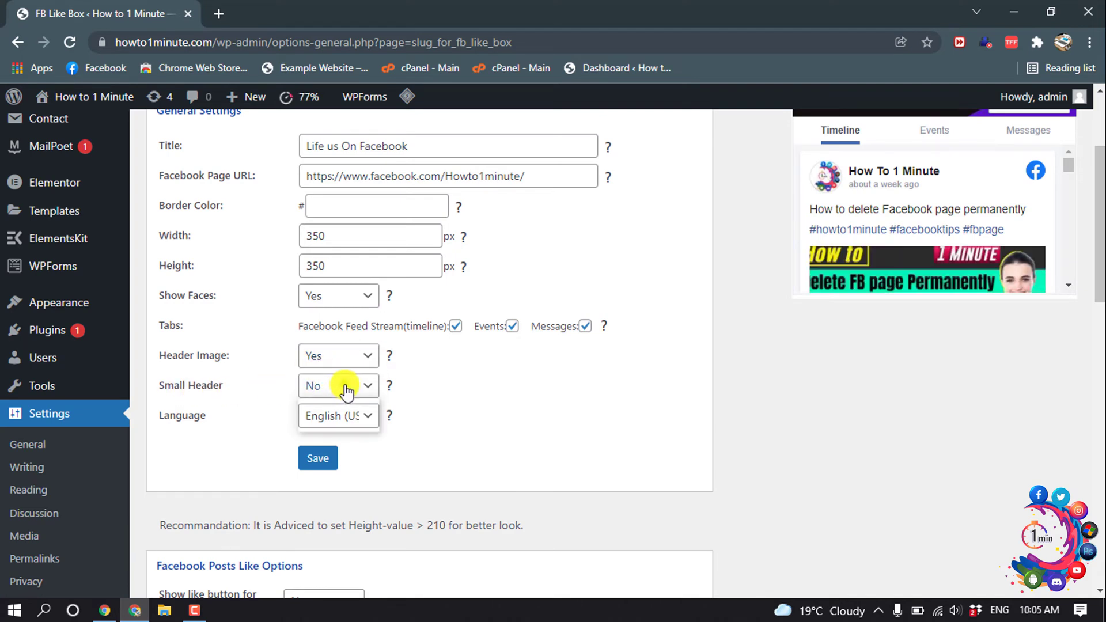
pyautogui.click(320, 423)
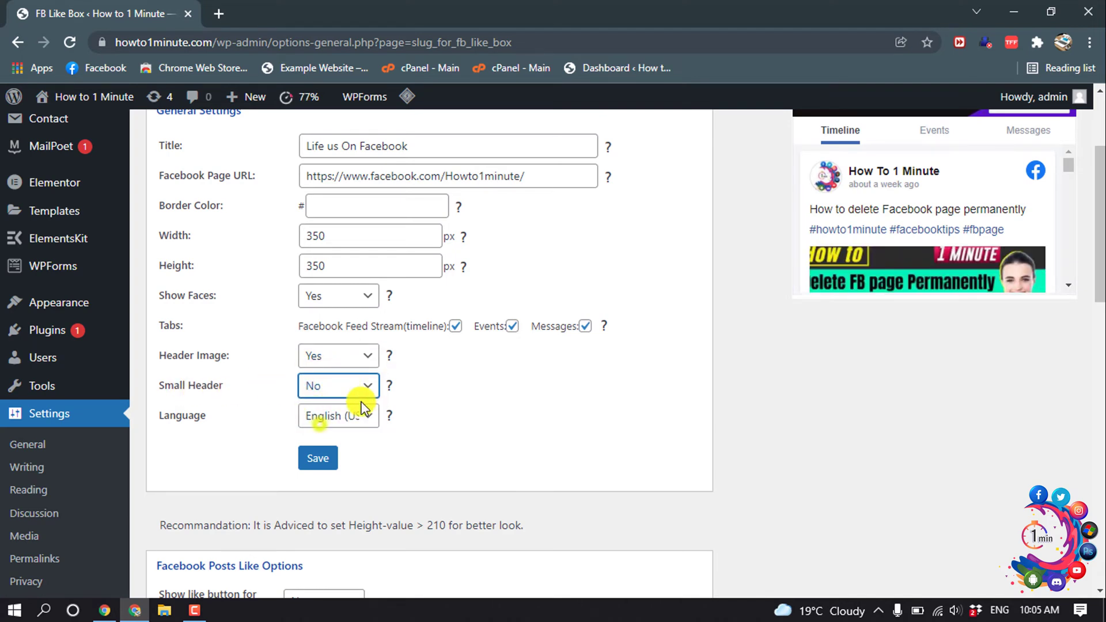
pyautogui.click(316, 465)
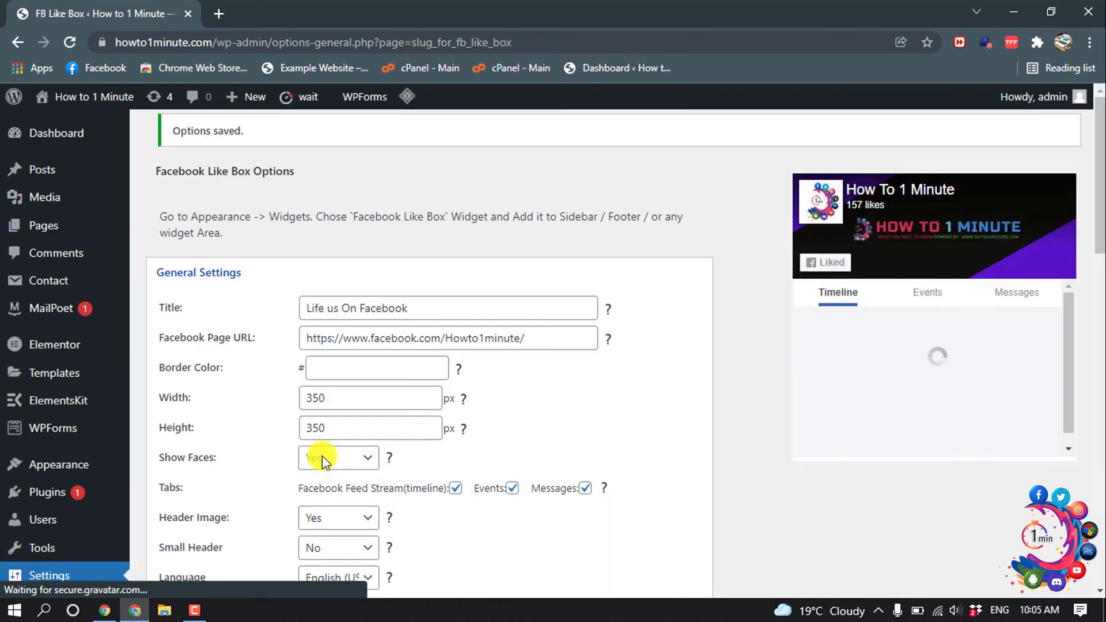
# Turn on like buttons for posts, placed before the post content
pyautogui.scroll(-5, 337, 250)
pyautogui.scroll(-5, 337, 249)
pyautogui.scroll(1, 331, 252)
pyautogui.scroll(1, 329, 242)
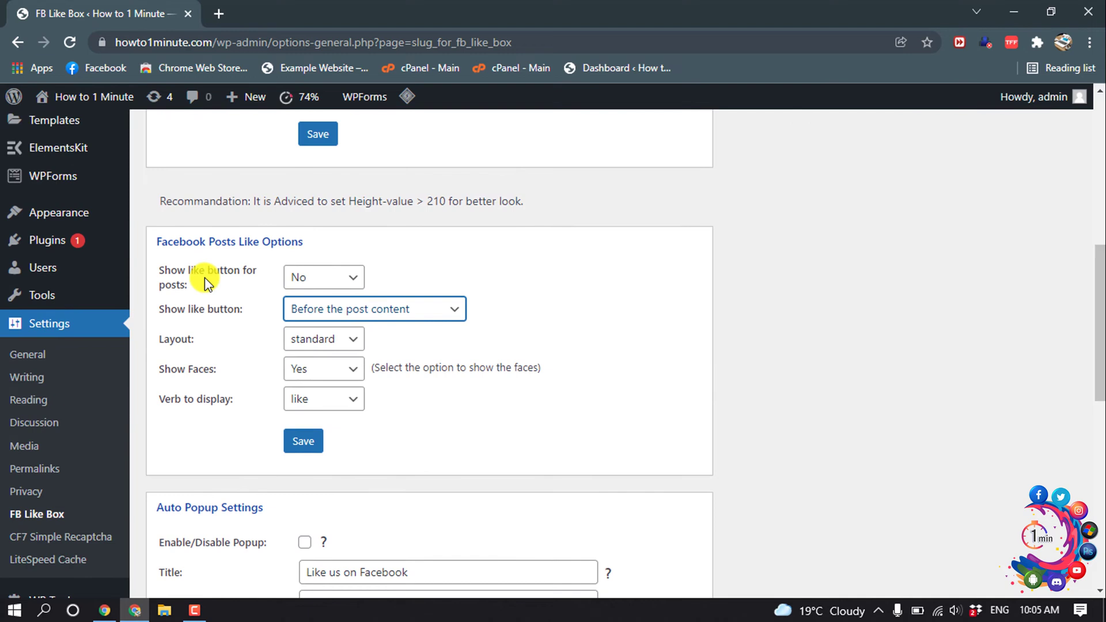
pyautogui.click(327, 279)
pyautogui.click(314, 299)
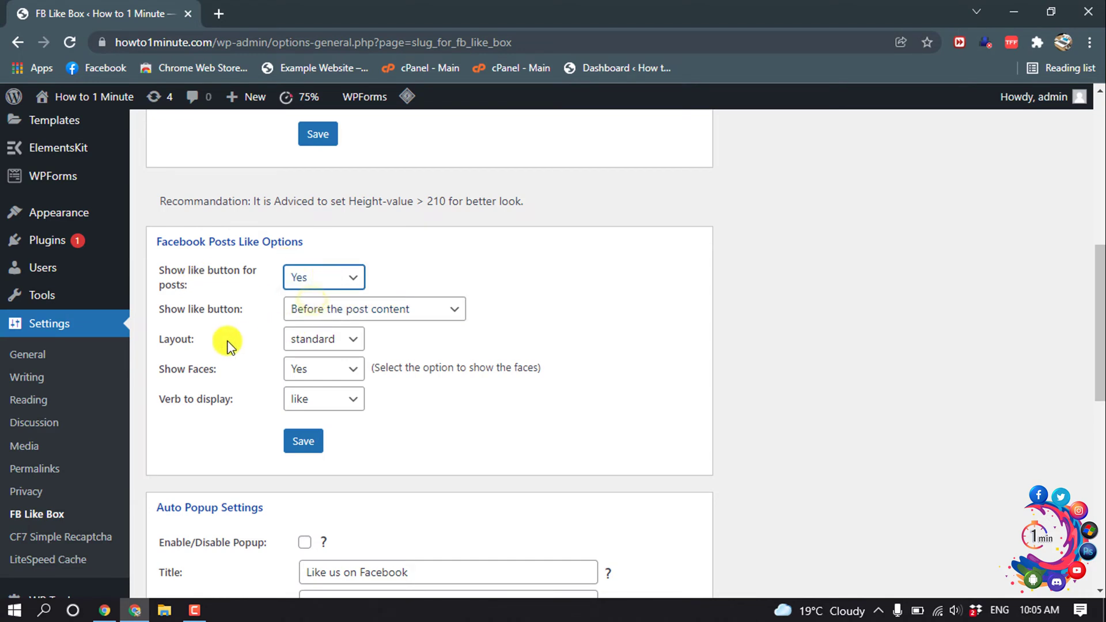
pyautogui.click(325, 312)
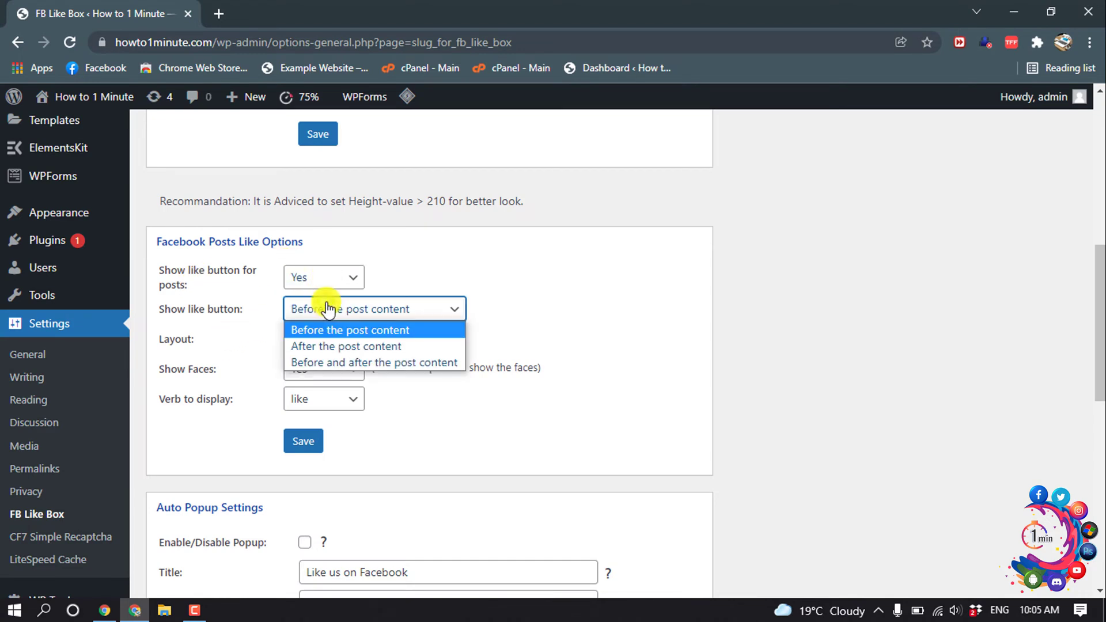
pyautogui.click(328, 310)
# Keep the standard layout and the verb 'like', then save the post like-button settings
pyautogui.click(317, 340)
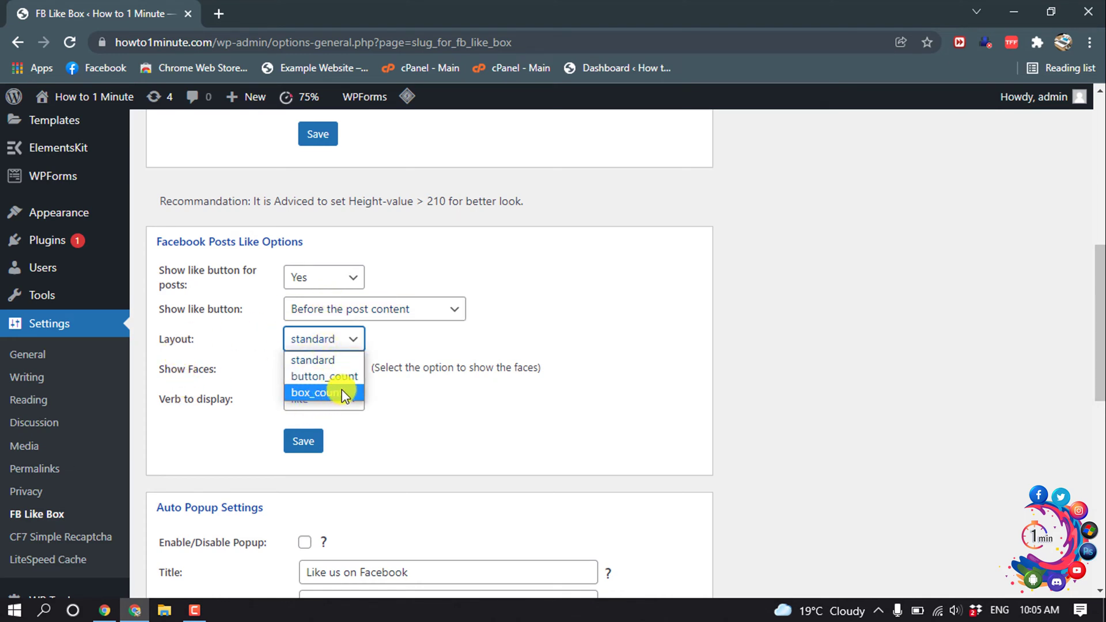
pyautogui.click(338, 359)
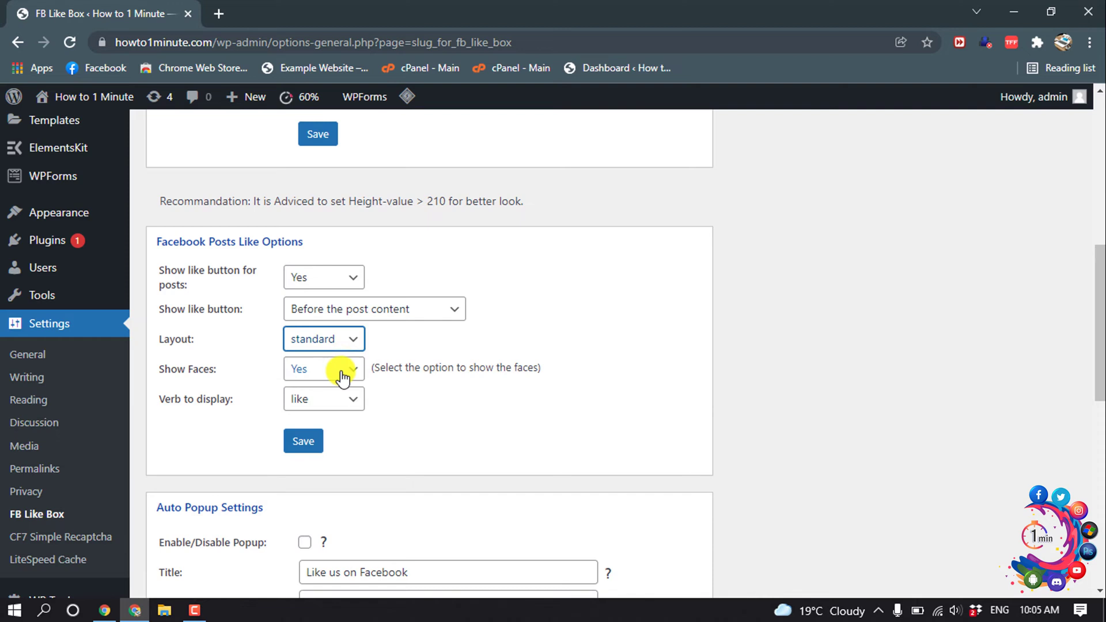
pyautogui.click(302, 398)
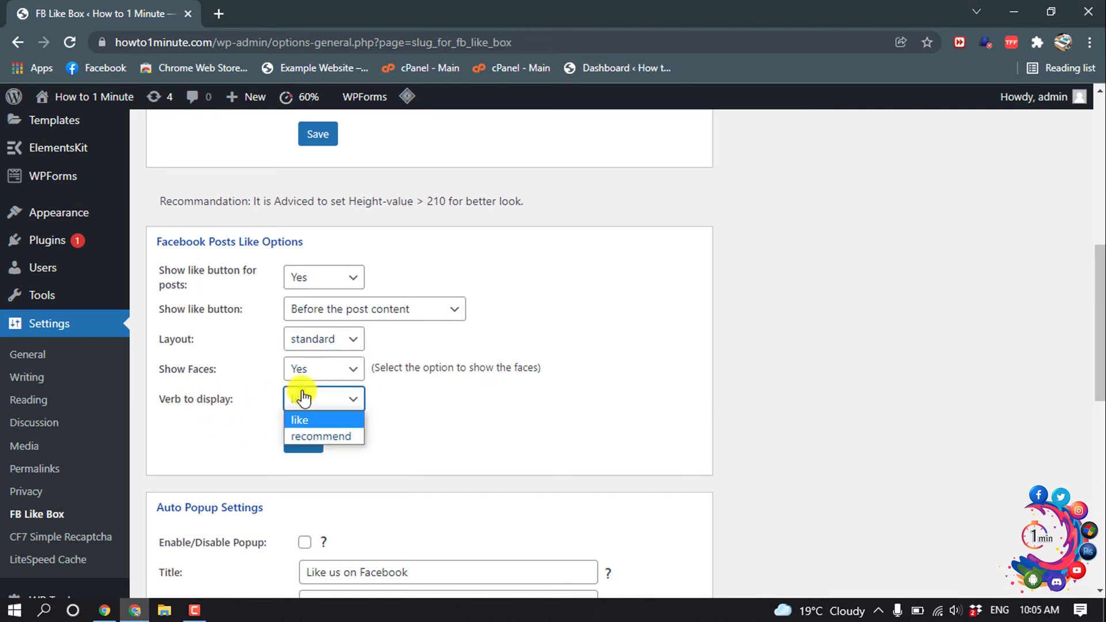
pyautogui.click(312, 400)
pyautogui.click(305, 439)
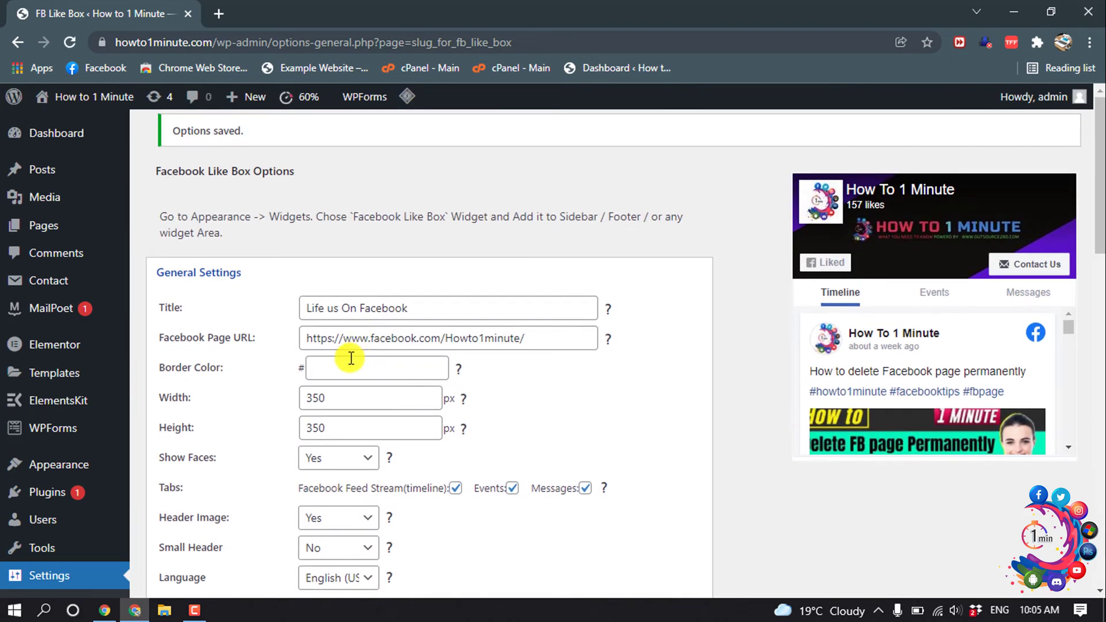
# Navigate from the like box settings to Appearance > Widgets
pyautogui.scroll(-4, 31, 456)
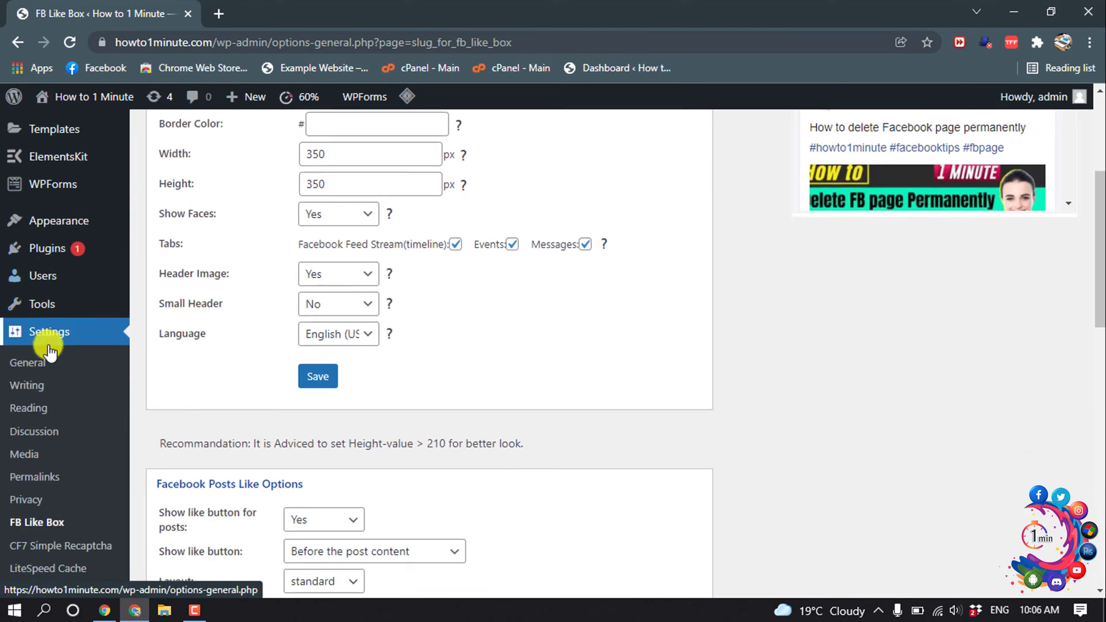
pyautogui.scroll(1, 47, 322)
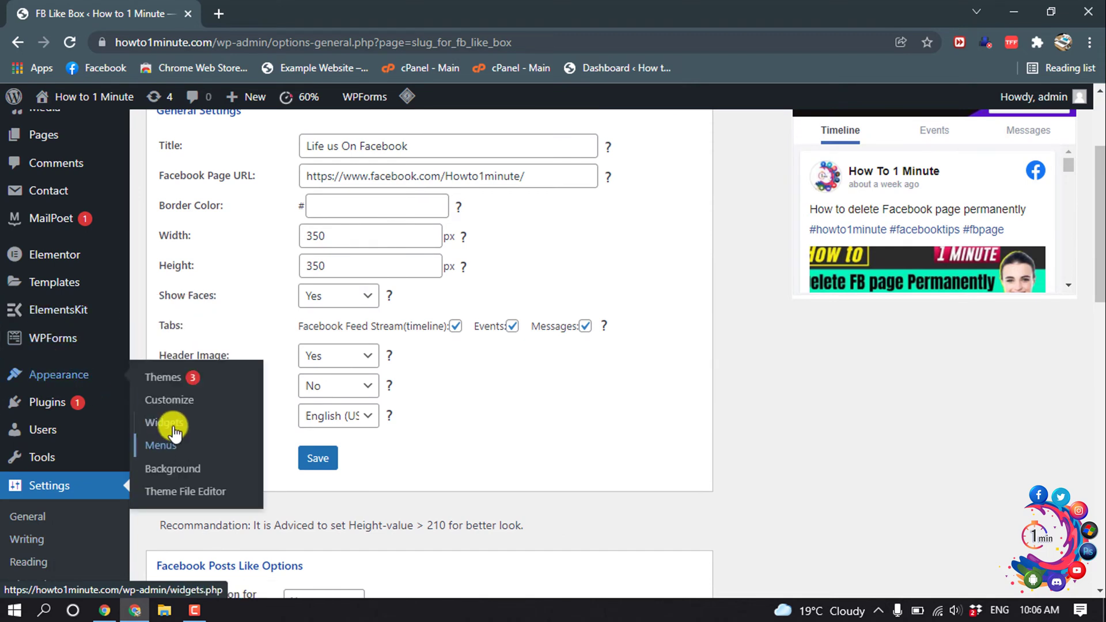
pyautogui.click(175, 432)
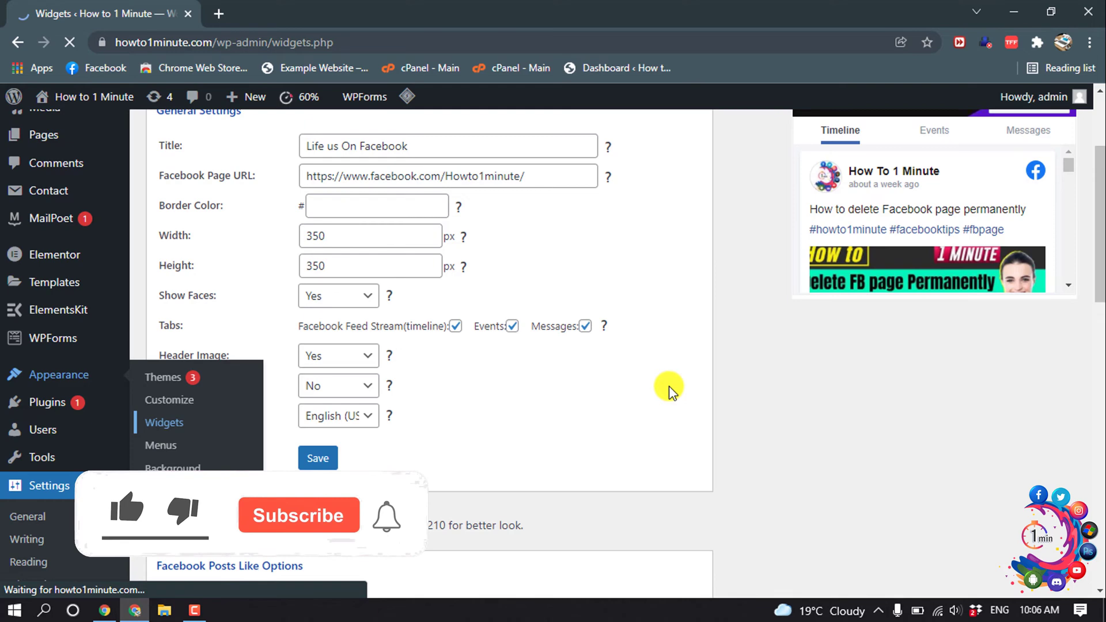
# Expand the Facebook Like Box widget and add it to the Footer widget area
pyautogui.scroll(-3, 384, 393)
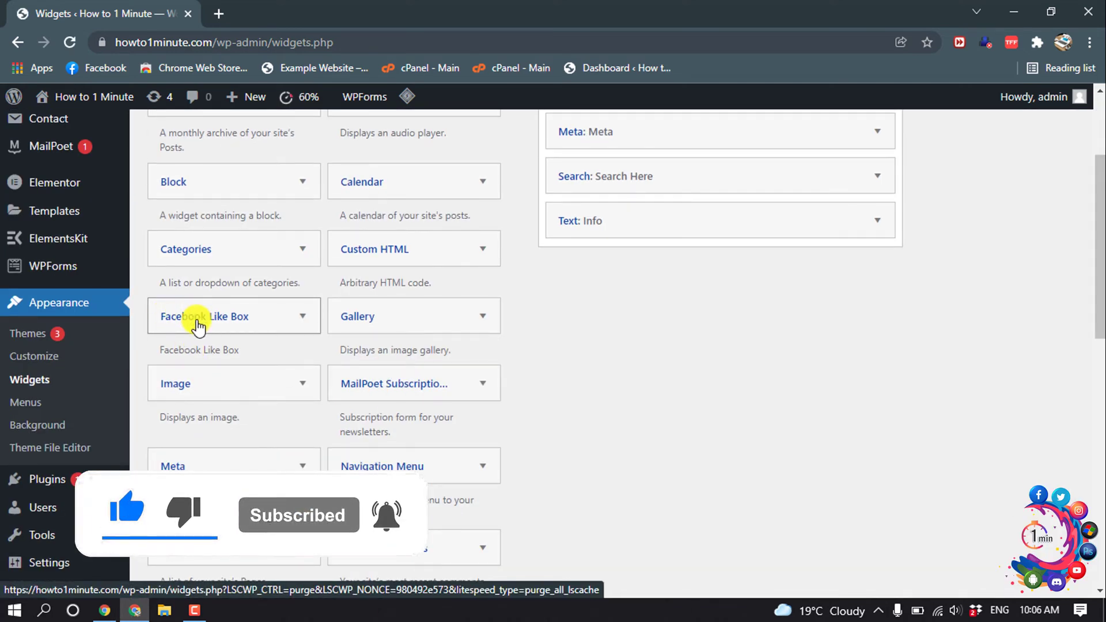
pyautogui.click(302, 319)
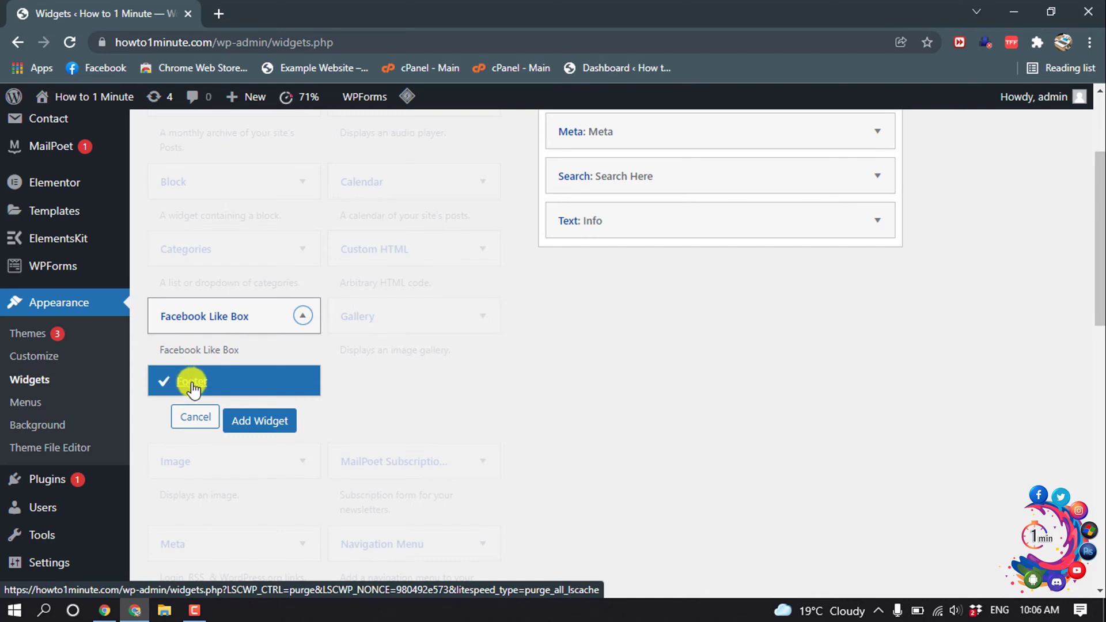
pyautogui.click(249, 425)
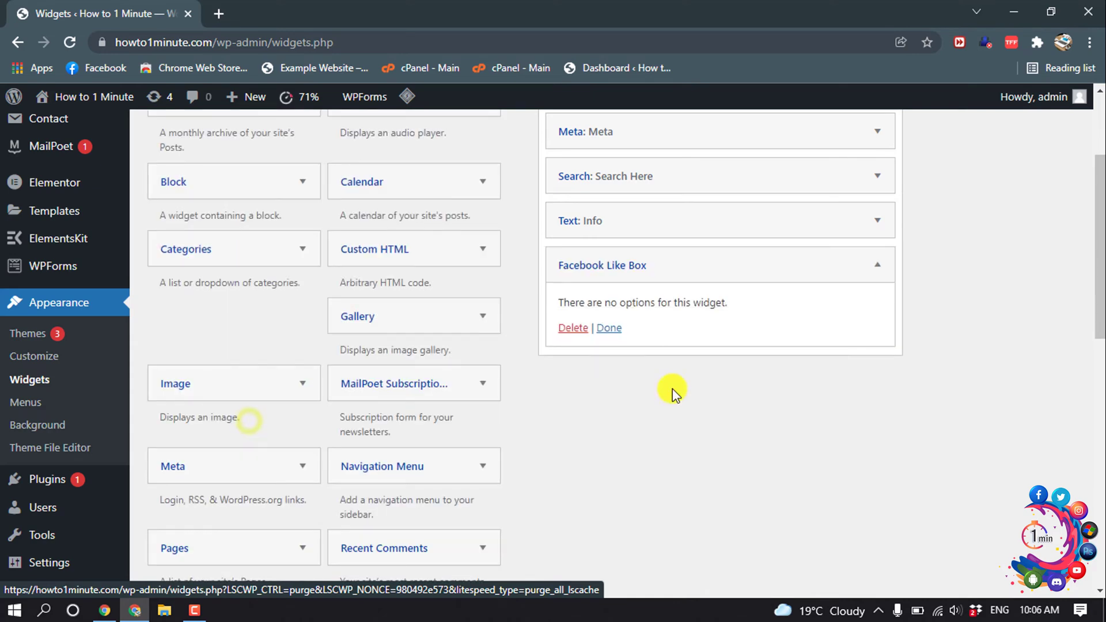
pyautogui.scroll(1, 580, 410)
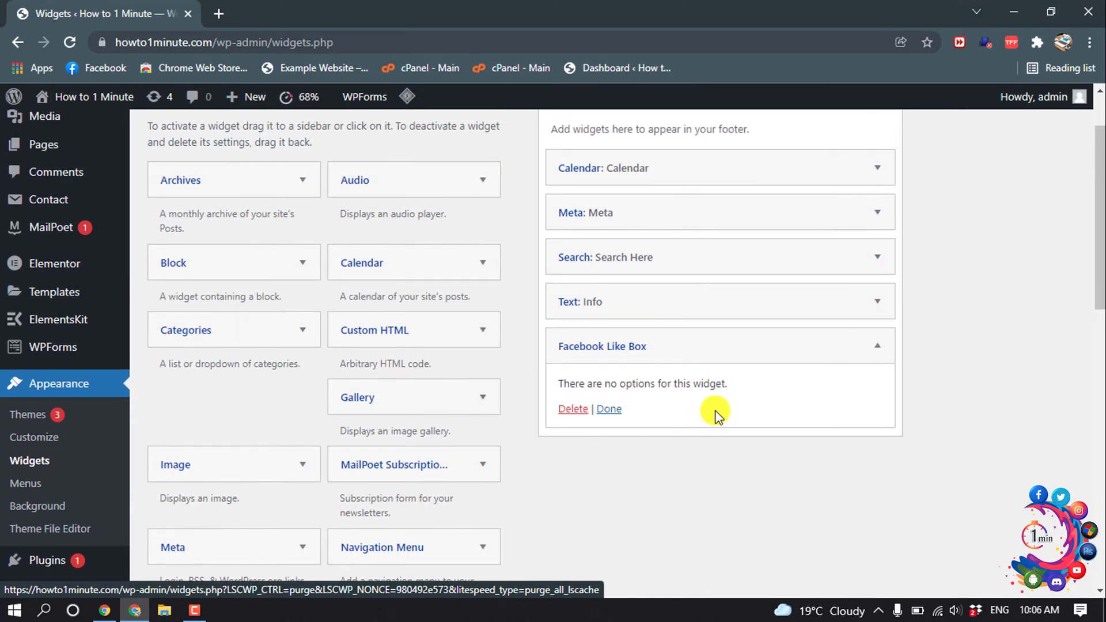
pyautogui.scroll(-6, 716, 412)
pyautogui.scroll(5, 717, 412)
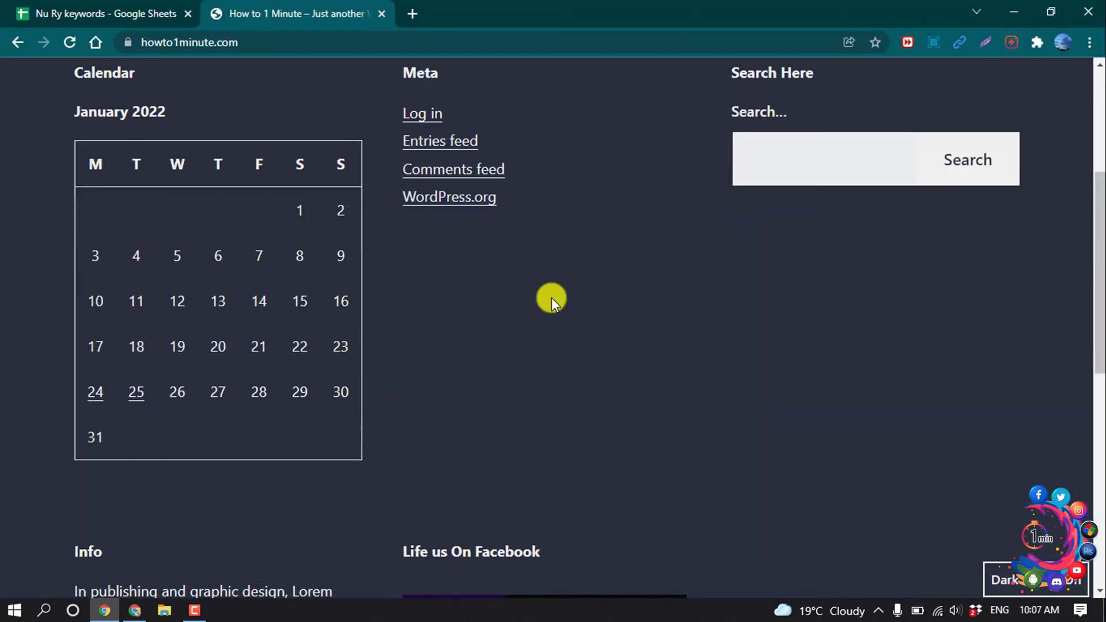
# Scroll the live site down to the 'Life us On Facebook' box in the footer
pyautogui.scroll(-5, 551, 297)
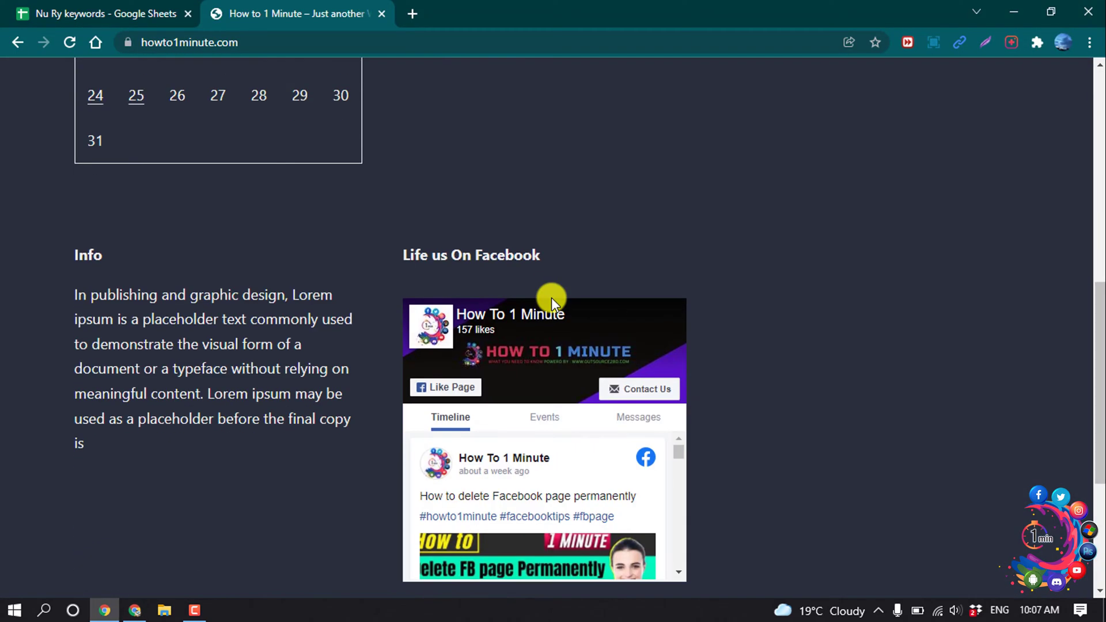
pyautogui.scroll(1, 548, 295)
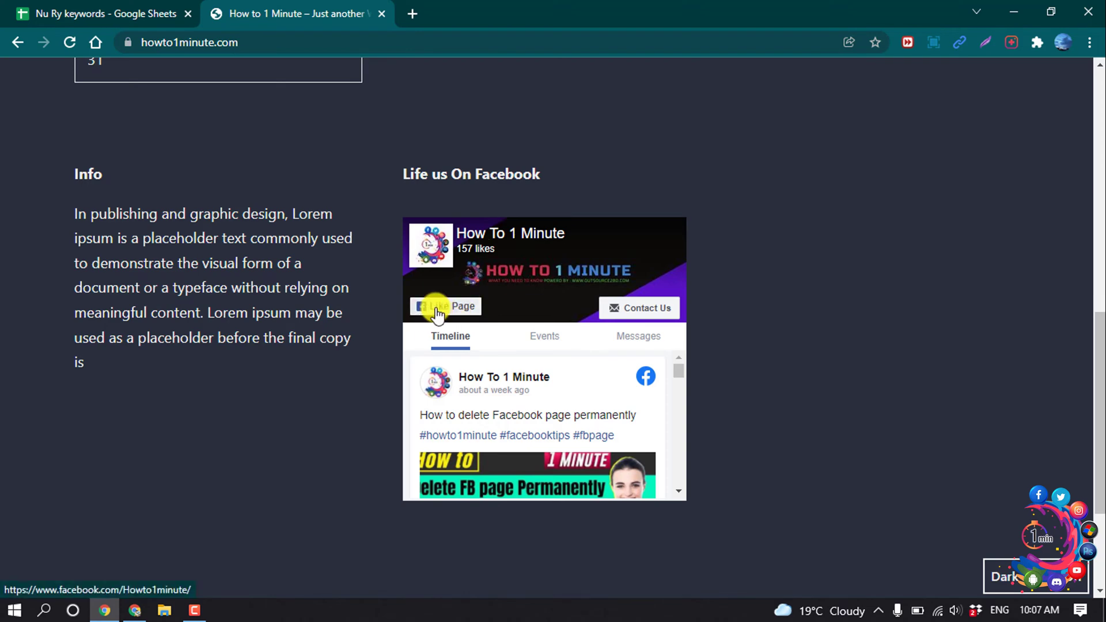
pyautogui.scroll(-3, 514, 380)
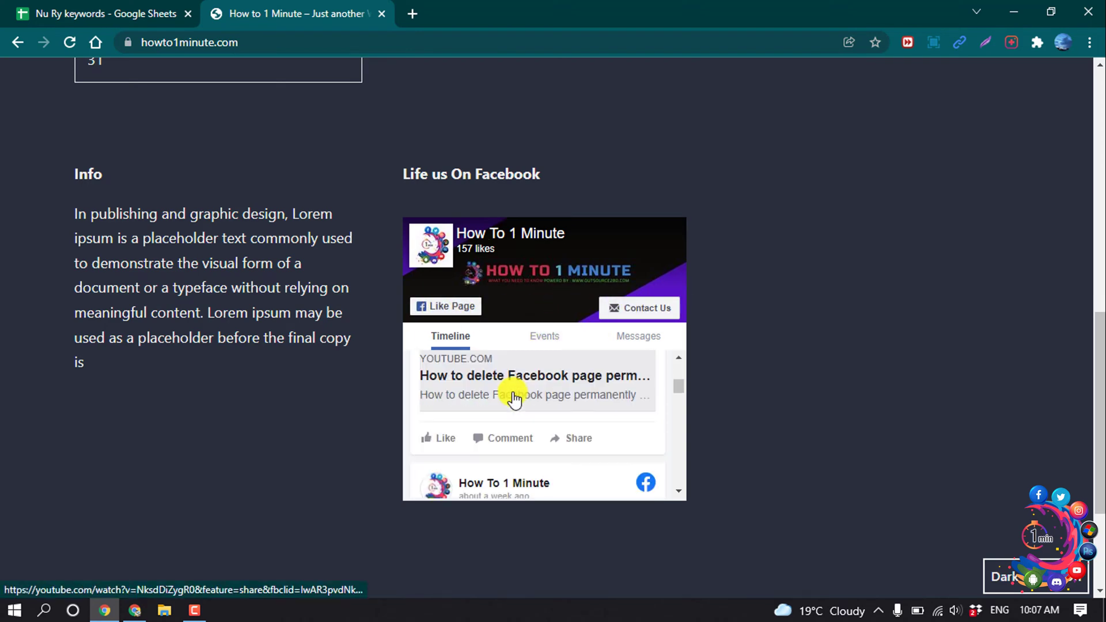
pyautogui.scroll(-3, 511, 406)
pyautogui.scroll(-3, 511, 387)
pyautogui.scroll(-3, 507, 395)
pyautogui.scroll(-3, 511, 390)
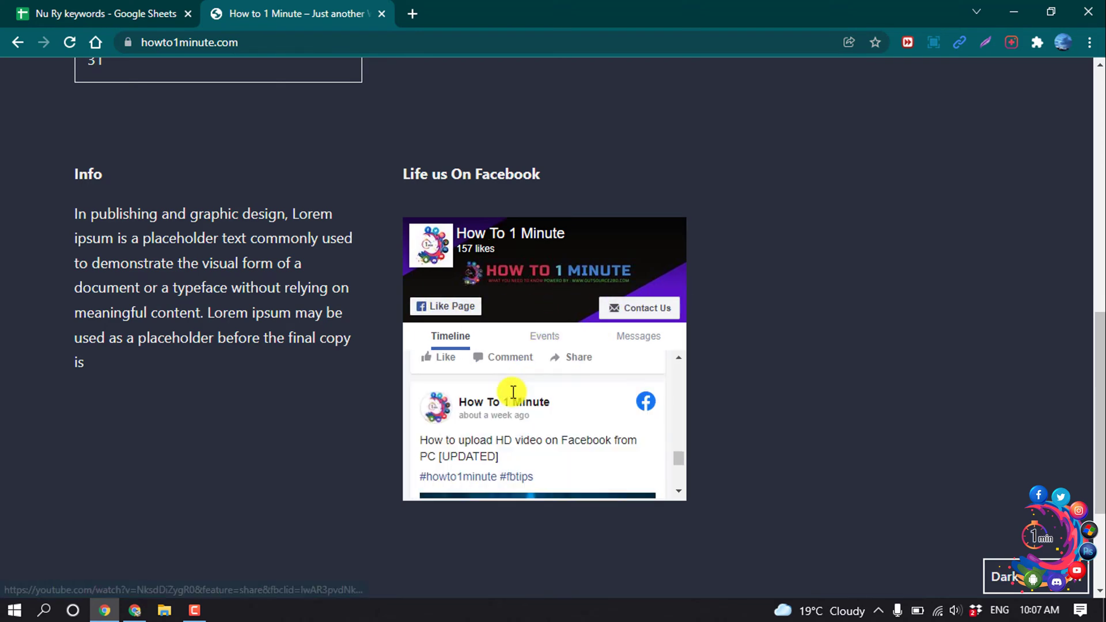
pyautogui.scroll(-3, 512, 390)
# Switch the Facebook box to its Messages and Events tabs, then minimize Chrome
pyautogui.click(638, 339)
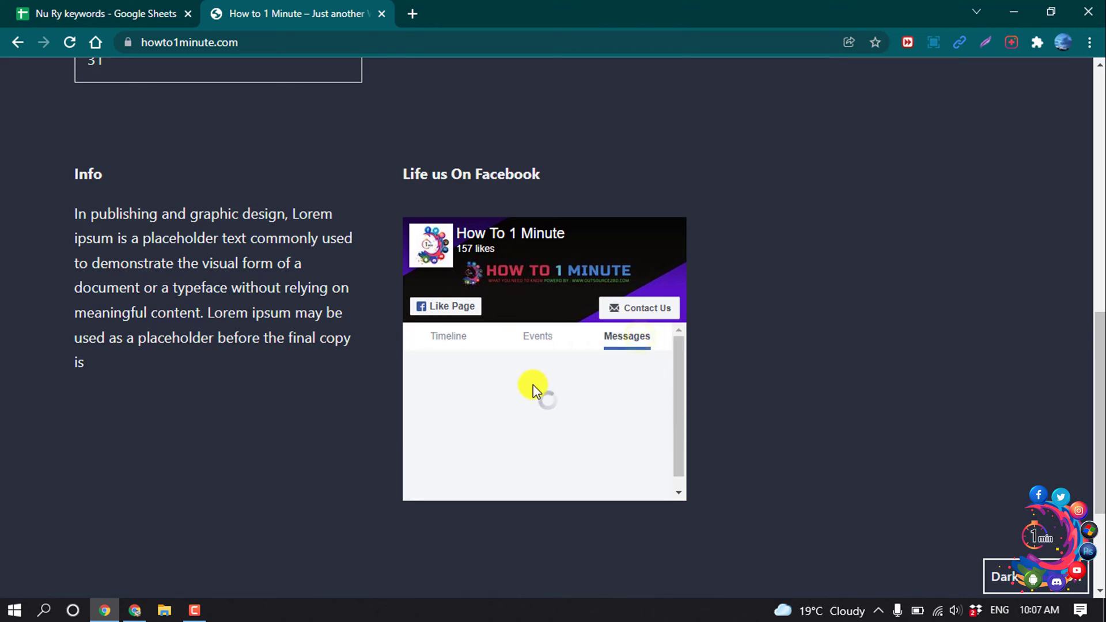
pyautogui.click(544, 345)
pyautogui.scroll(5, 599, 394)
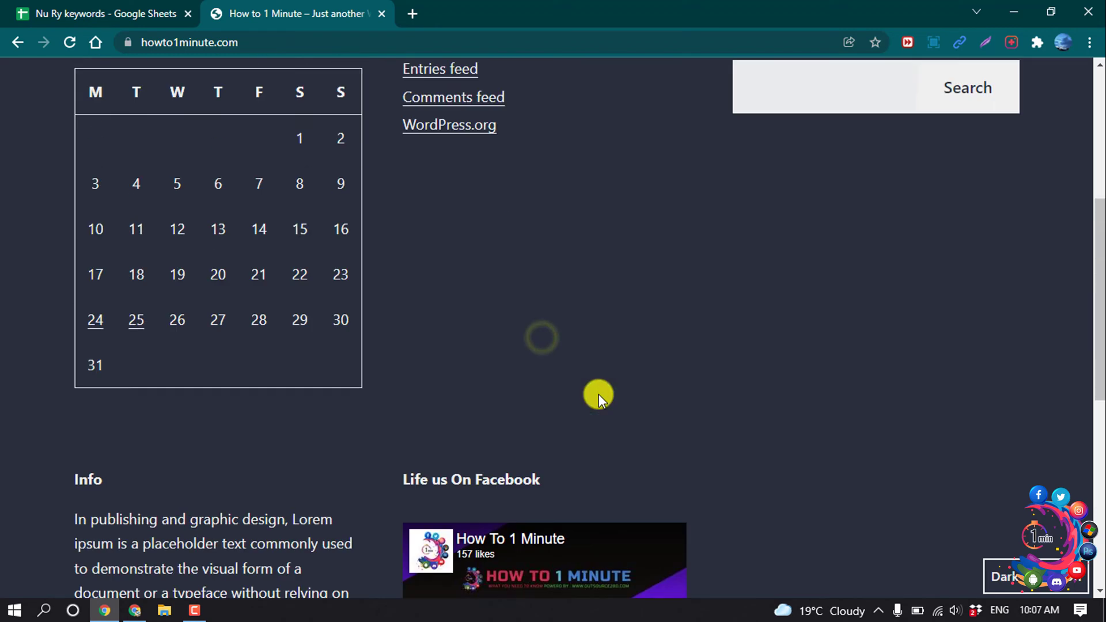
pyautogui.scroll(-6, 599, 395)
pyautogui.click(1016, 7)
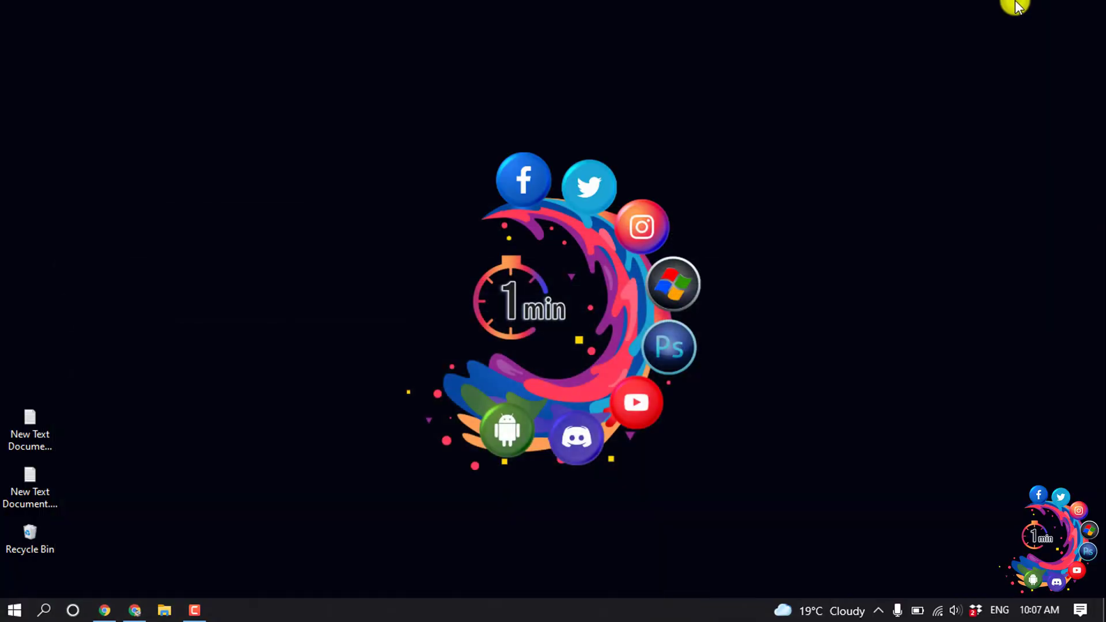